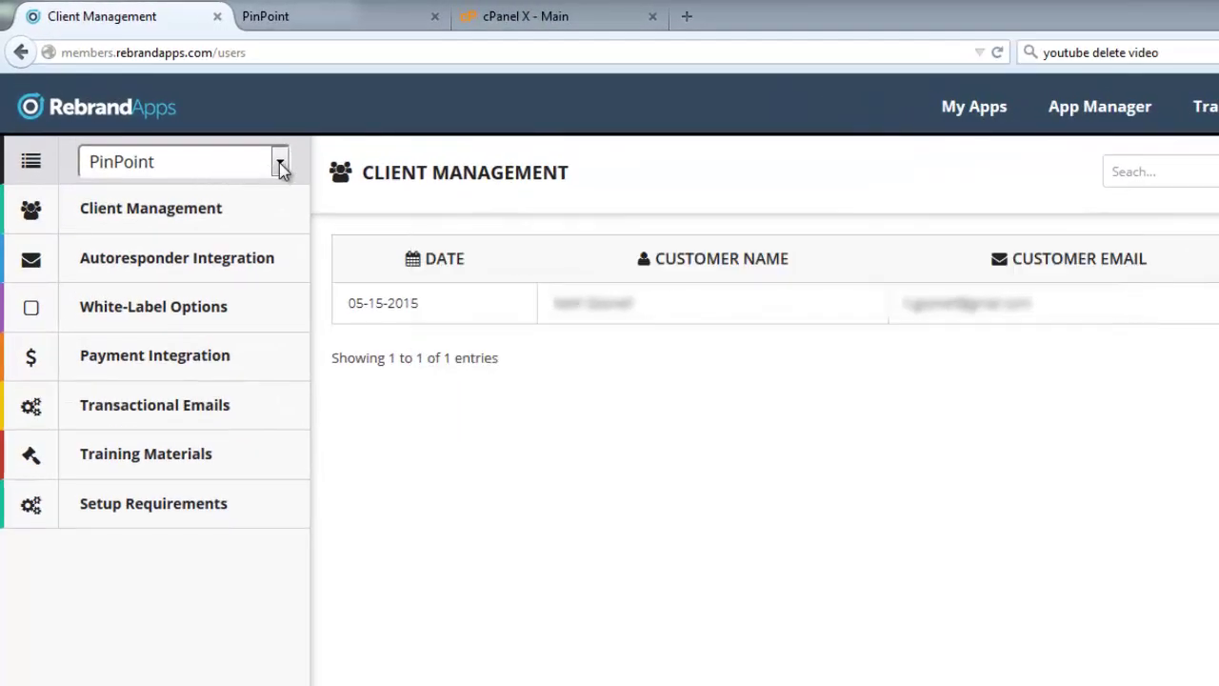
- Switch the managed app to SEO Snapshot, then back to PinPoint
left_click(280, 166)
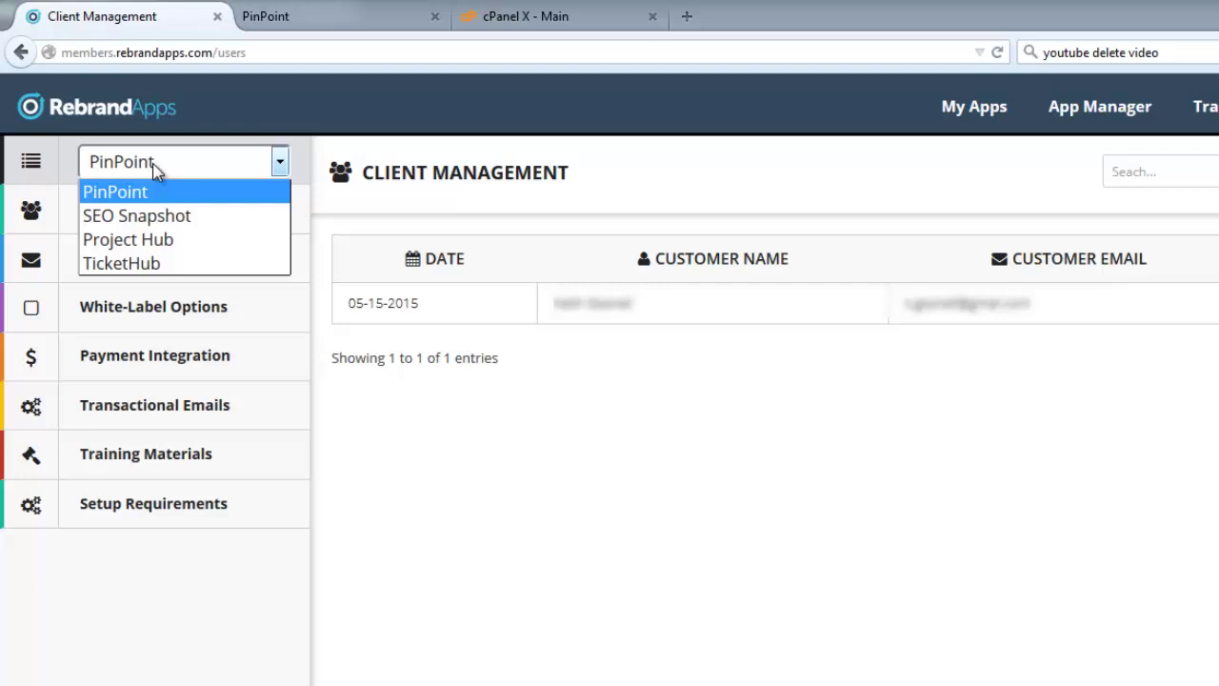
left_click(158, 216)
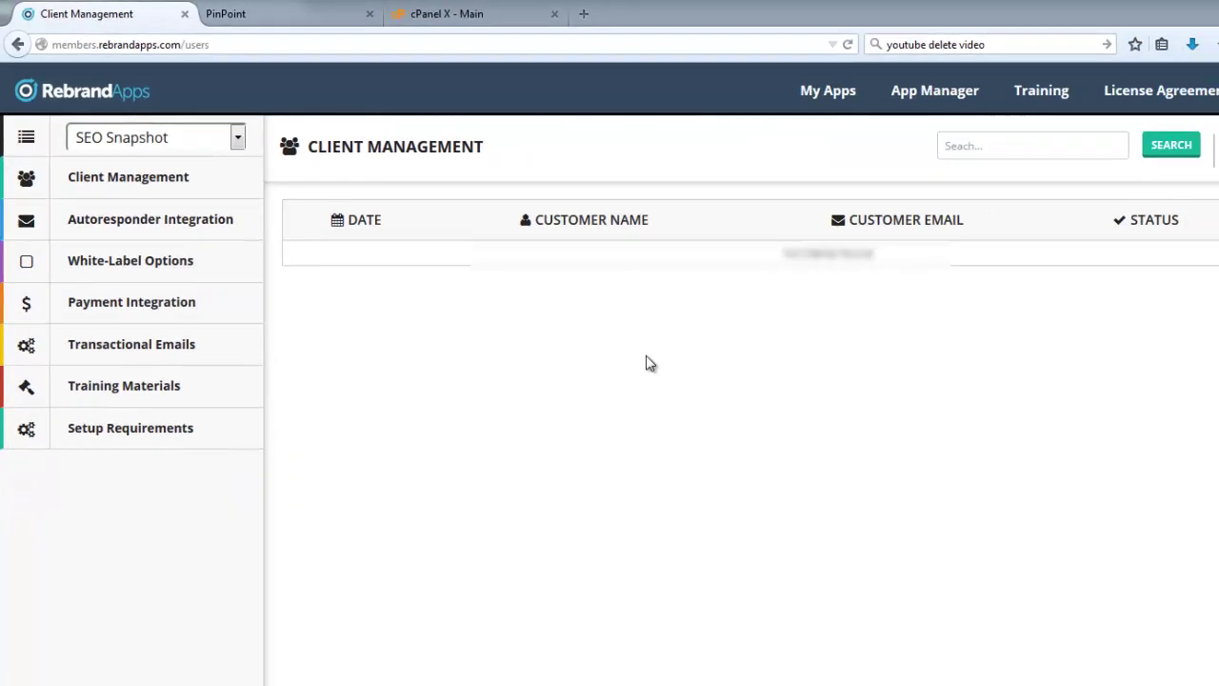
left_click(136, 125)
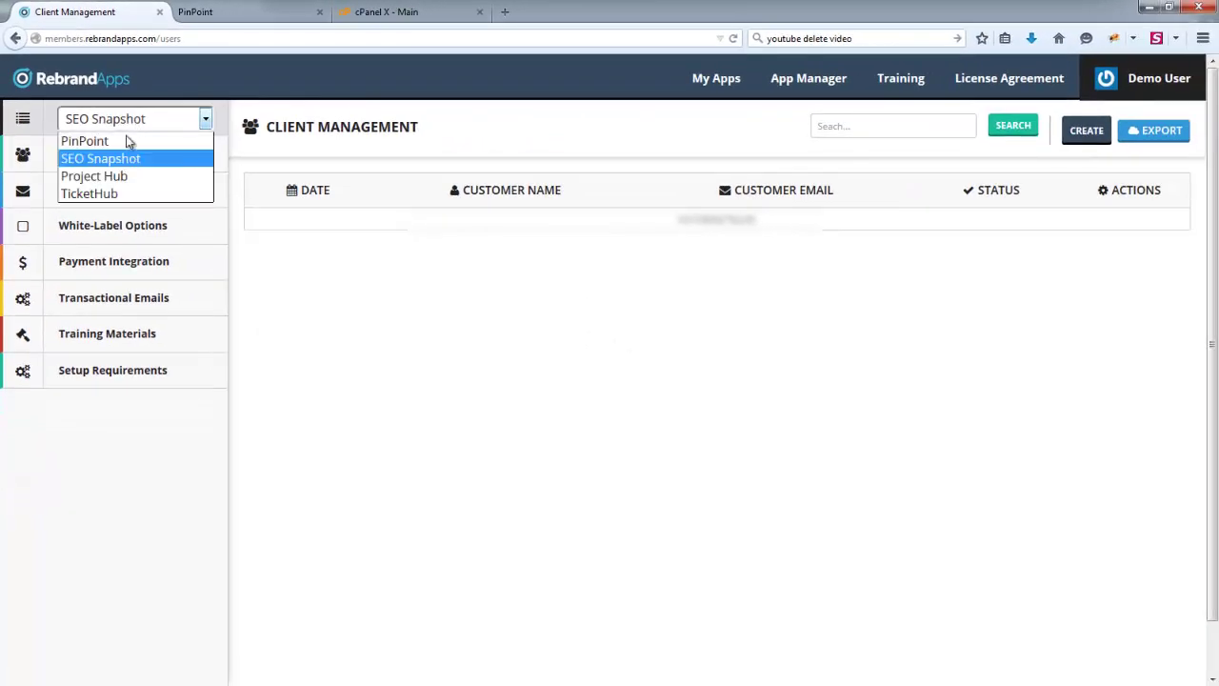
left_click(105, 142)
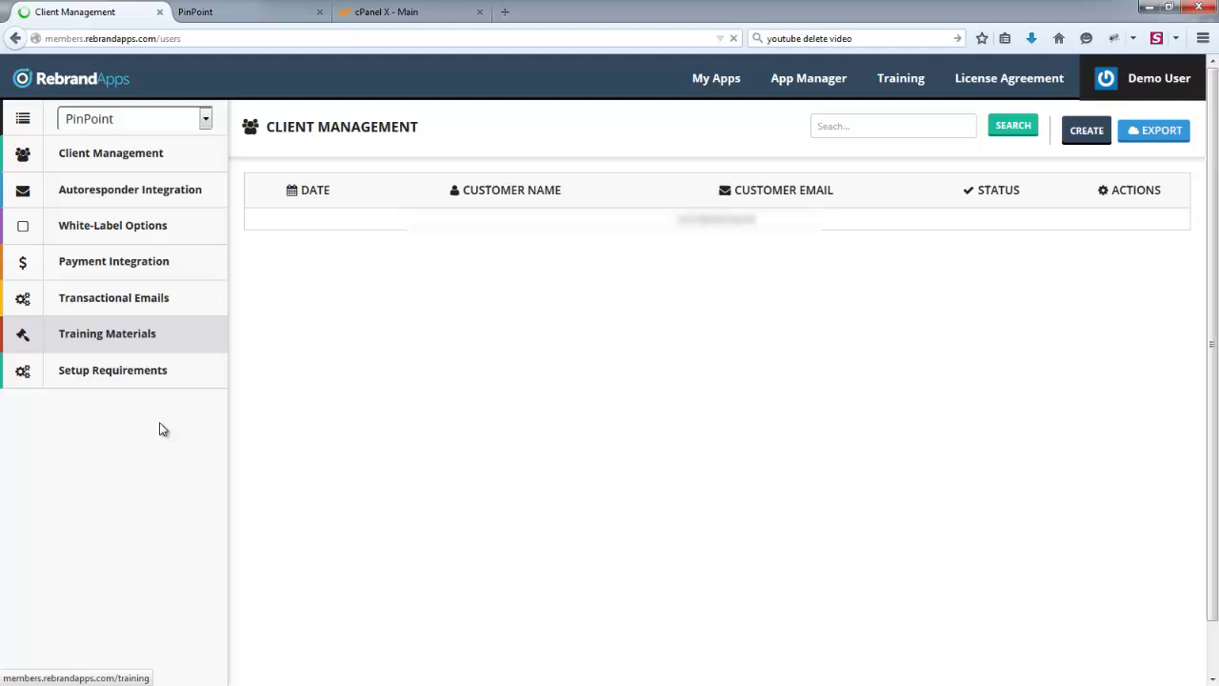
- View PinPoint's sign-in page twice, returning to the client management table each time
left_click(214, 13)
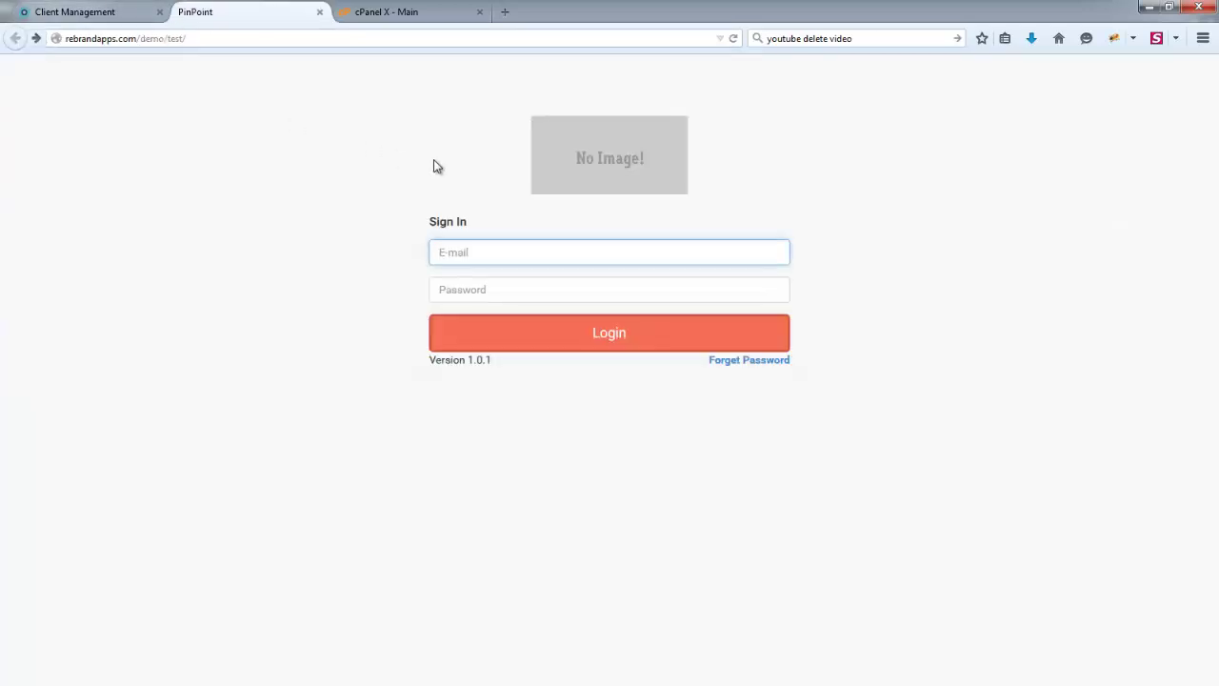
left_click(61, 11)
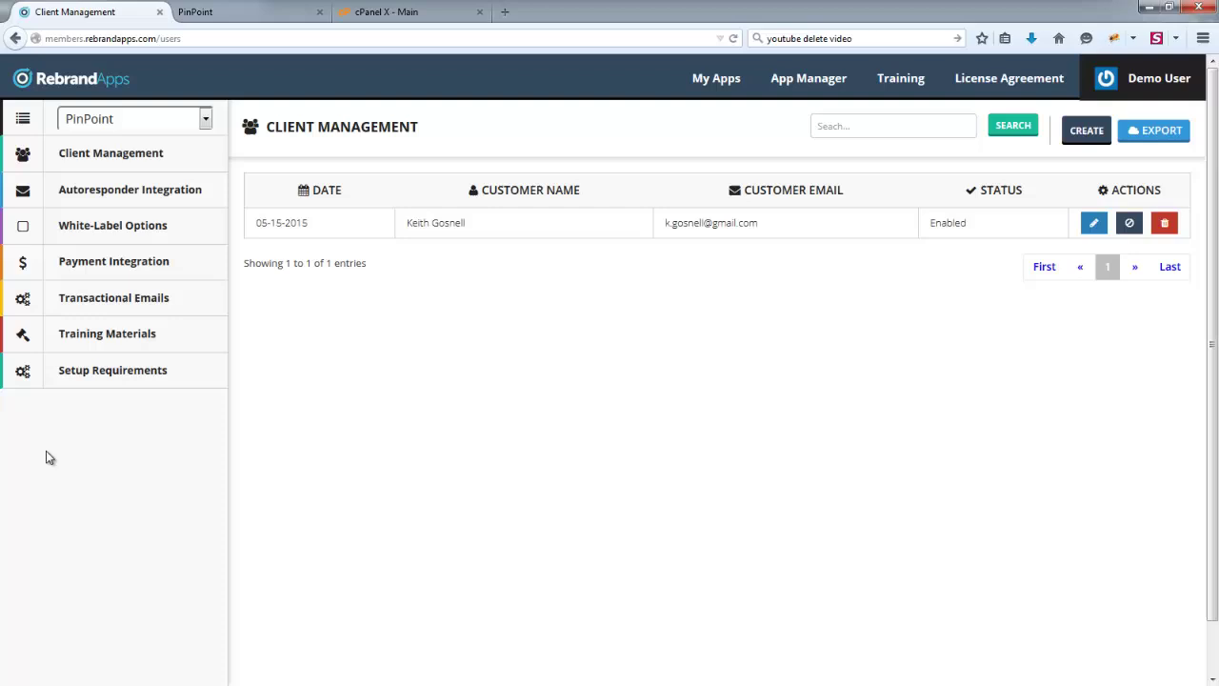
left_click(238, 11)
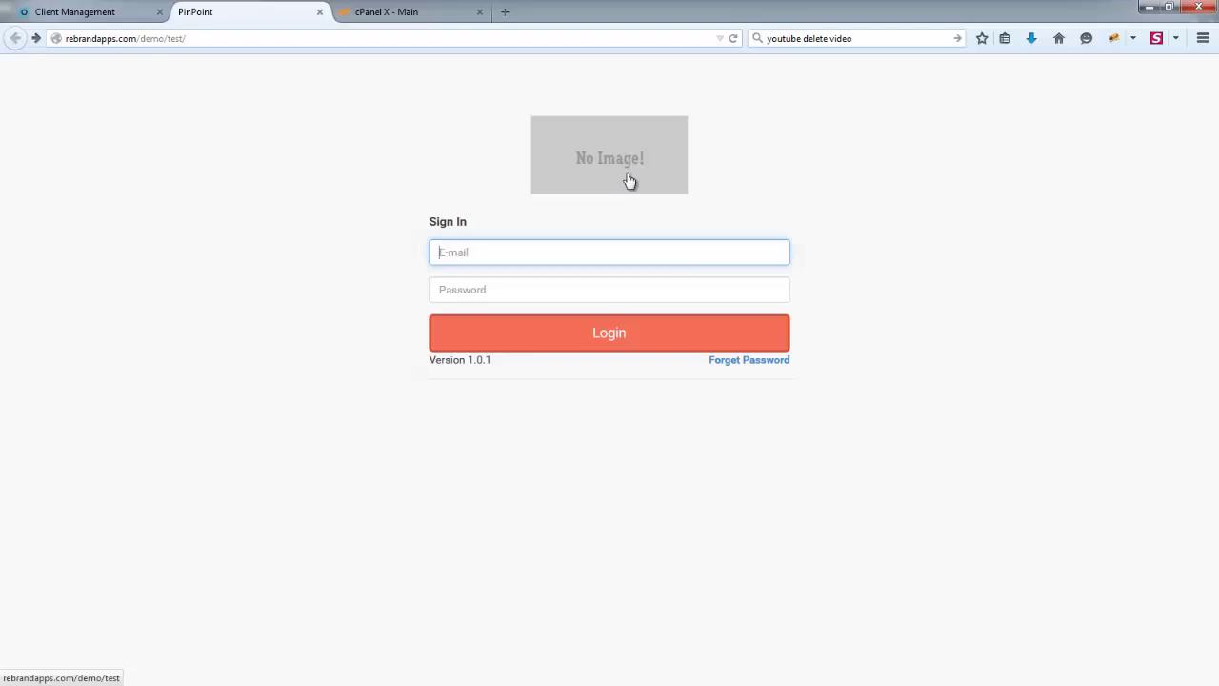
left_click(109, 13)
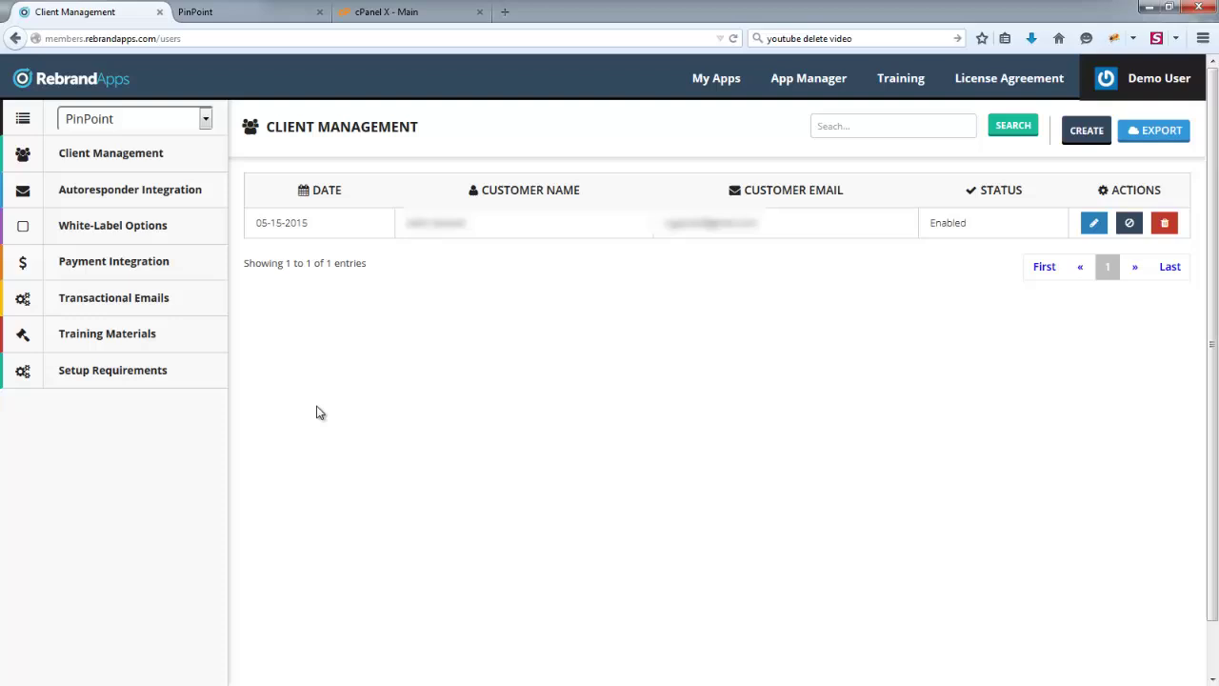
- Open Autoresponder Integration and inspect the First/Full Name and Last Name mapping options without changes
left_click(122, 194)
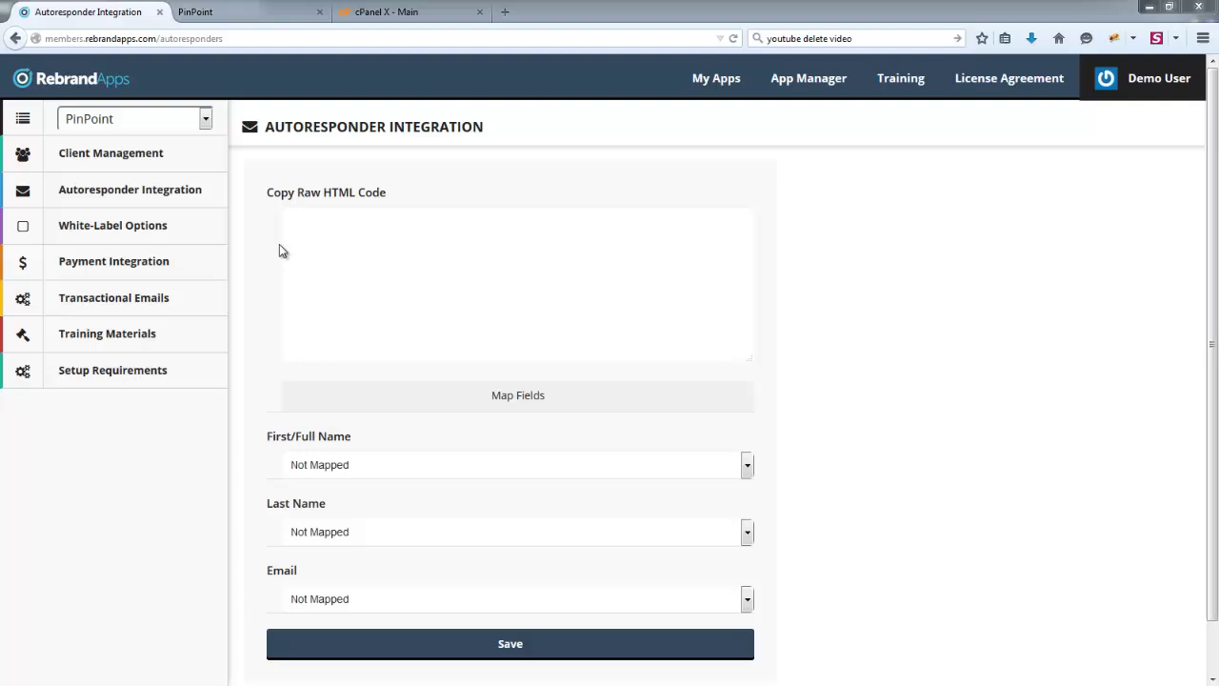
left_click(344, 225)
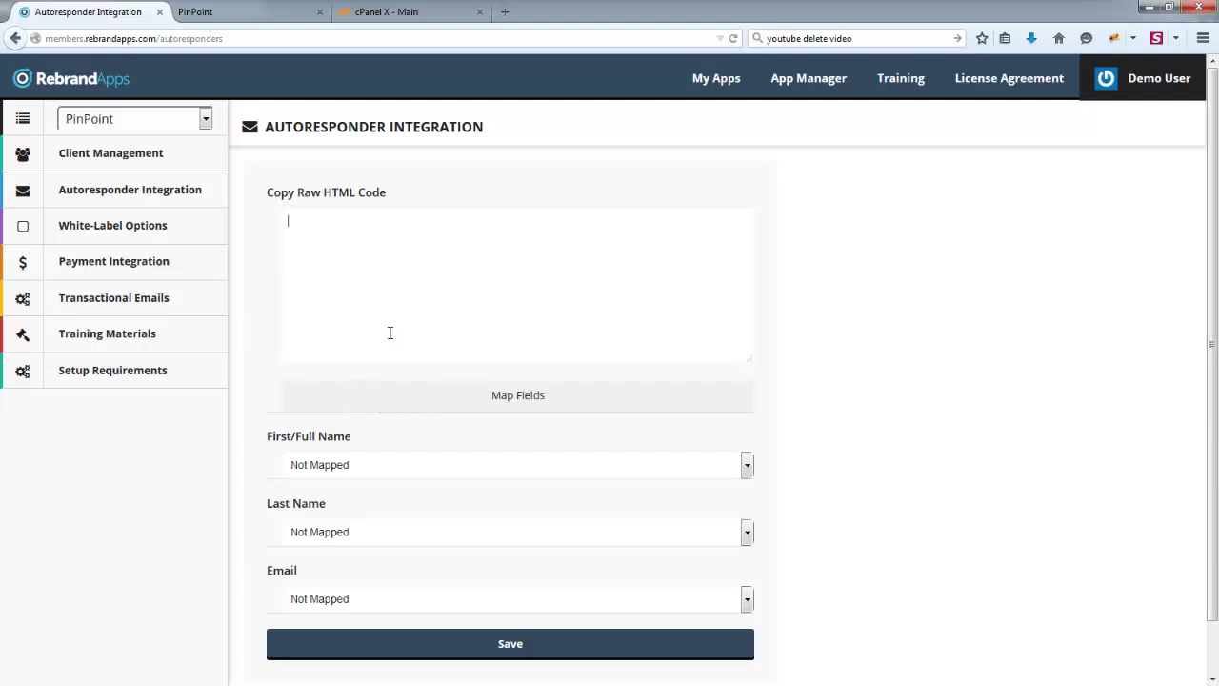
left_click(396, 463)
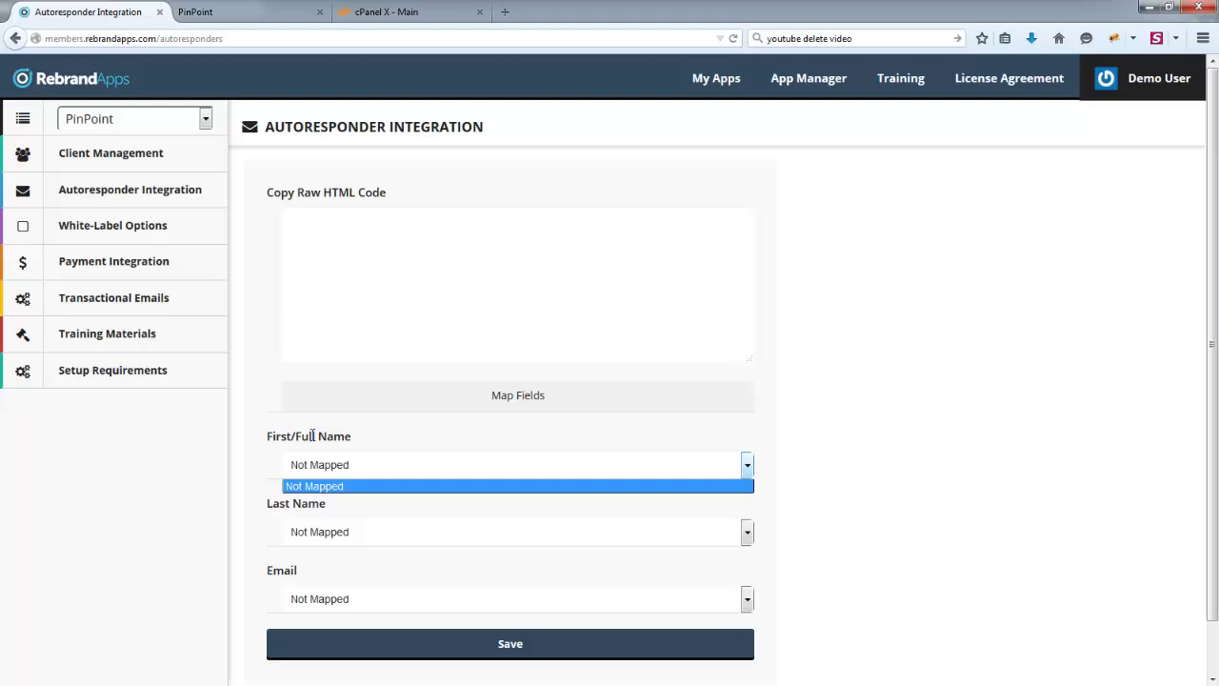
left_click(314, 435)
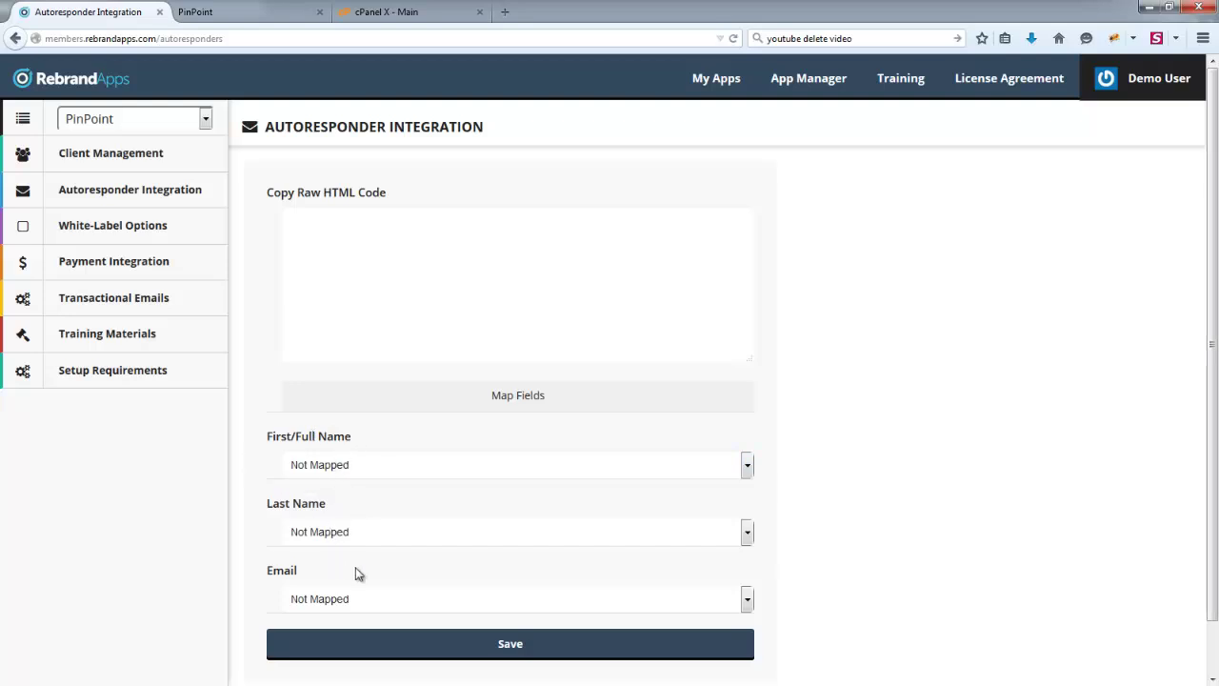
left_click(353, 464)
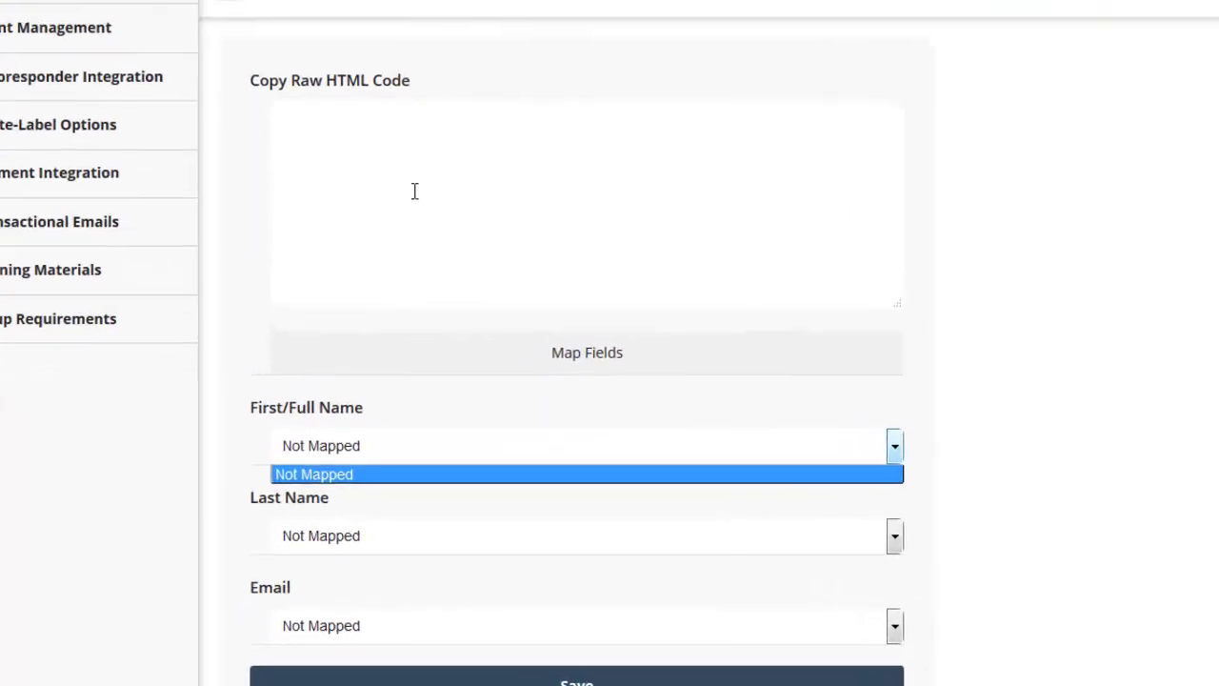
left_click(414, 191)
left_click(393, 454)
left_click(390, 500)
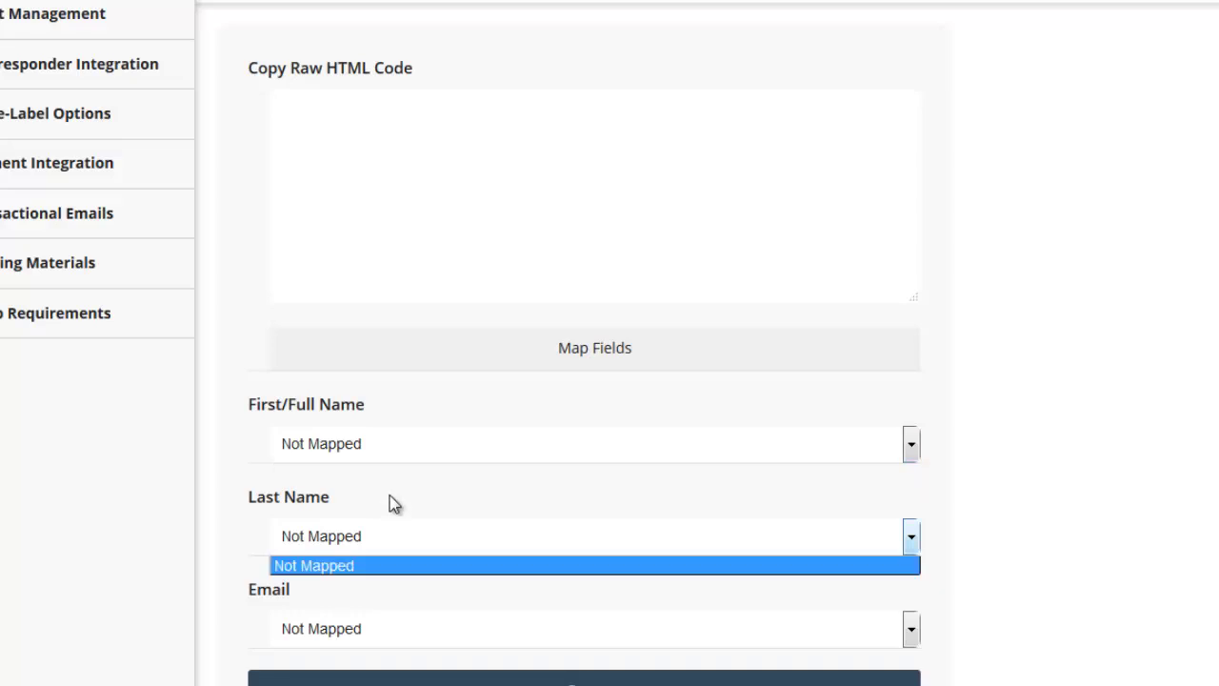
left_click(521, 424)
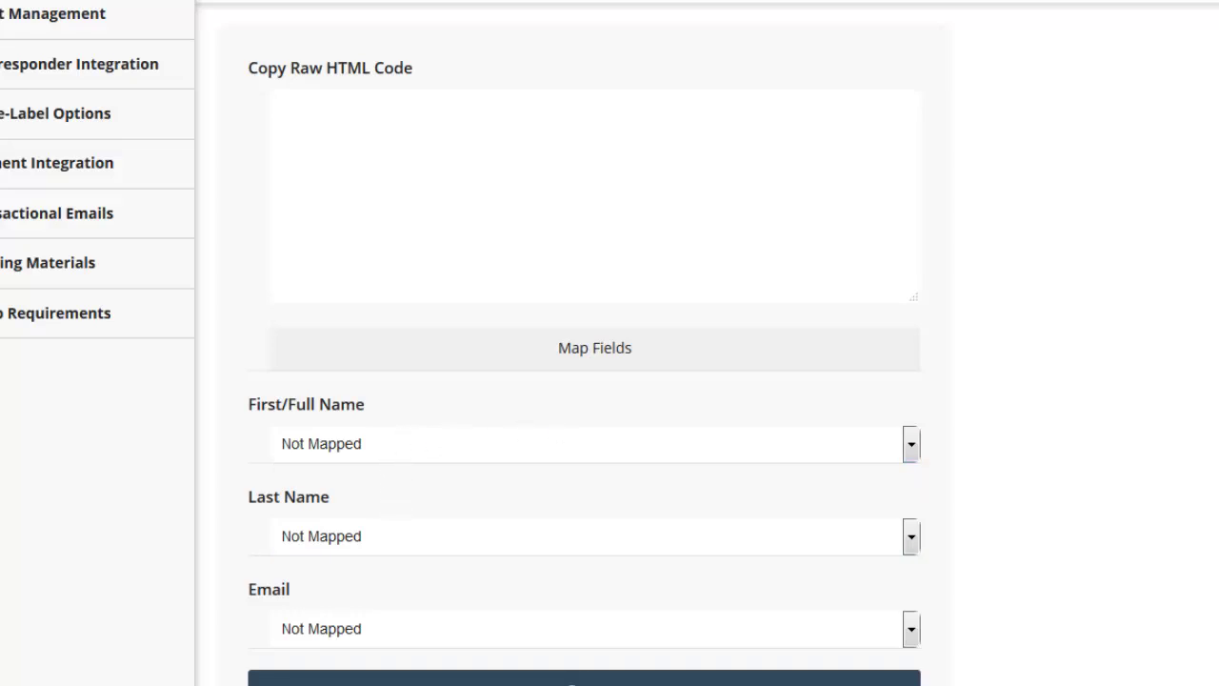
- Bring up getresponse-rba-test.txt in Notepad and select all of its webform code
key("alt+Tab")
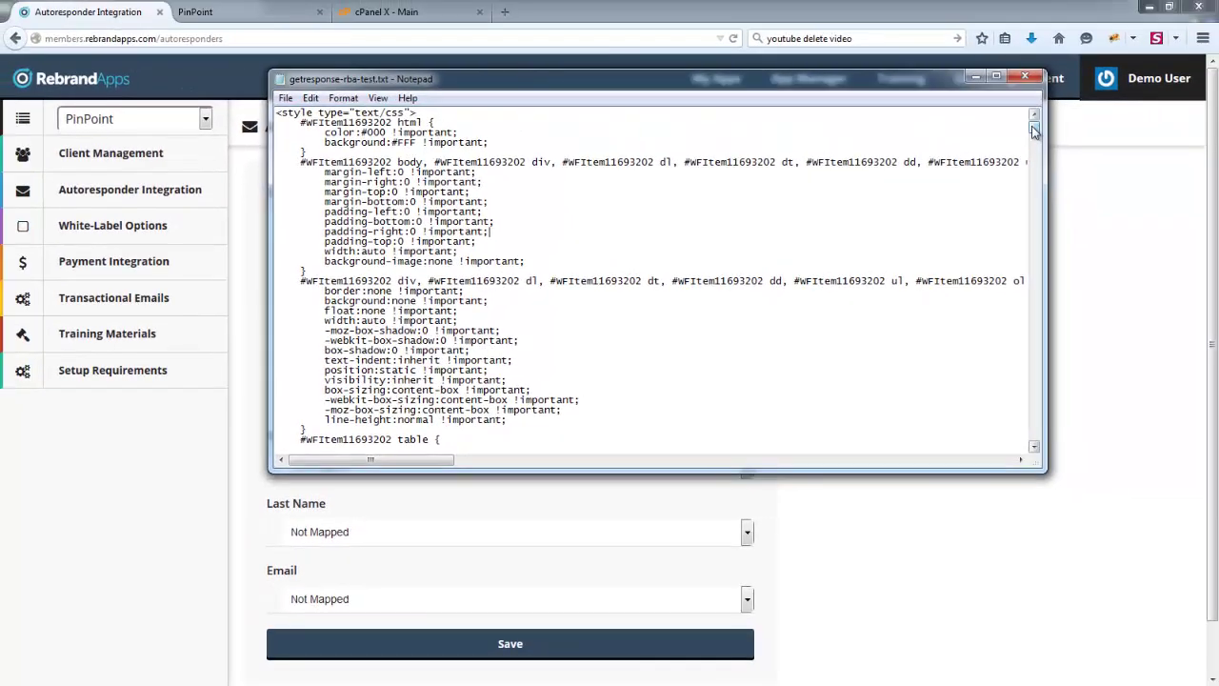
left_click_drag(1034, 124, 1059, 218)
key("ctrl+a")
left_click_drag(915, 78, 86, 88)
- Paste the GetResponse webform code into the Copy Raw HTML Code box
left_click(148, 89)
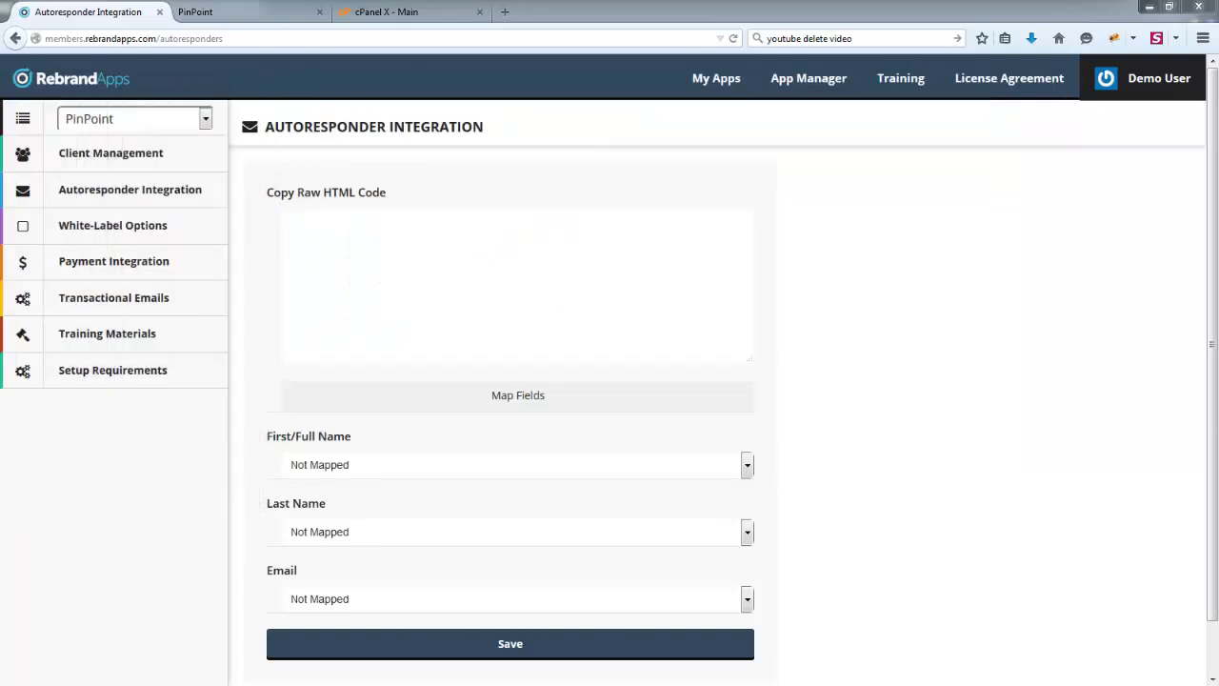
left_click(395, 257)
key("ctrl+v")
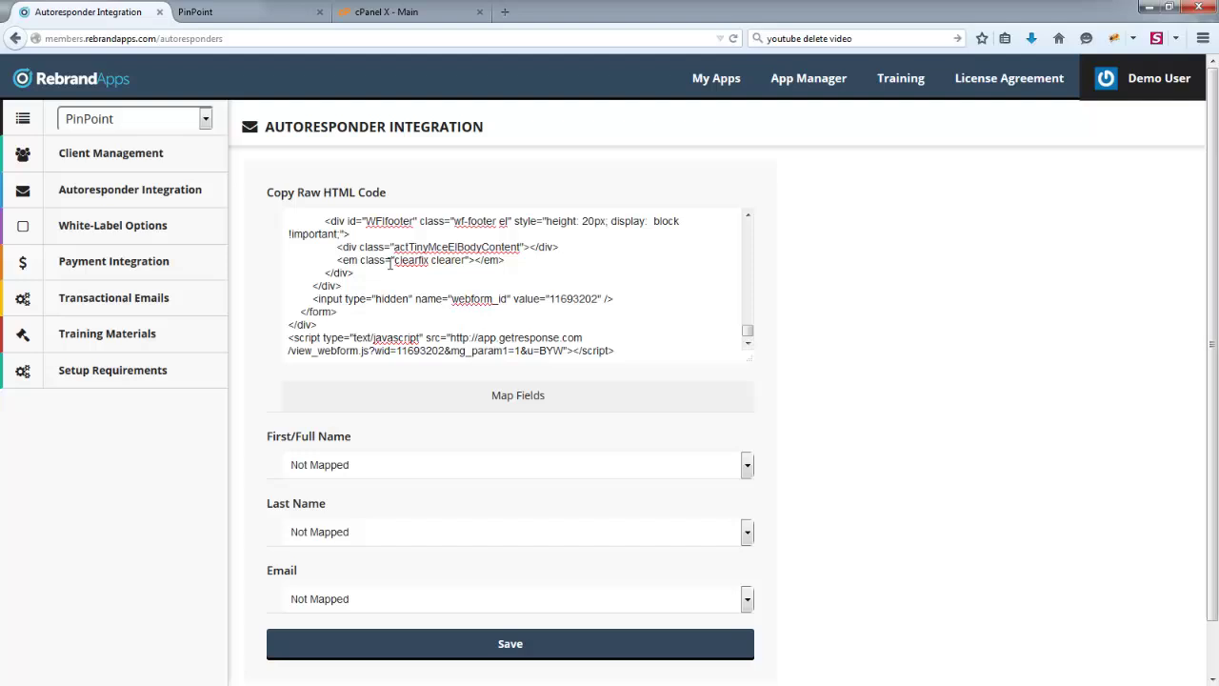
- Map First/Full Name to name and Email to email, then save the settings
left_click(510, 467)
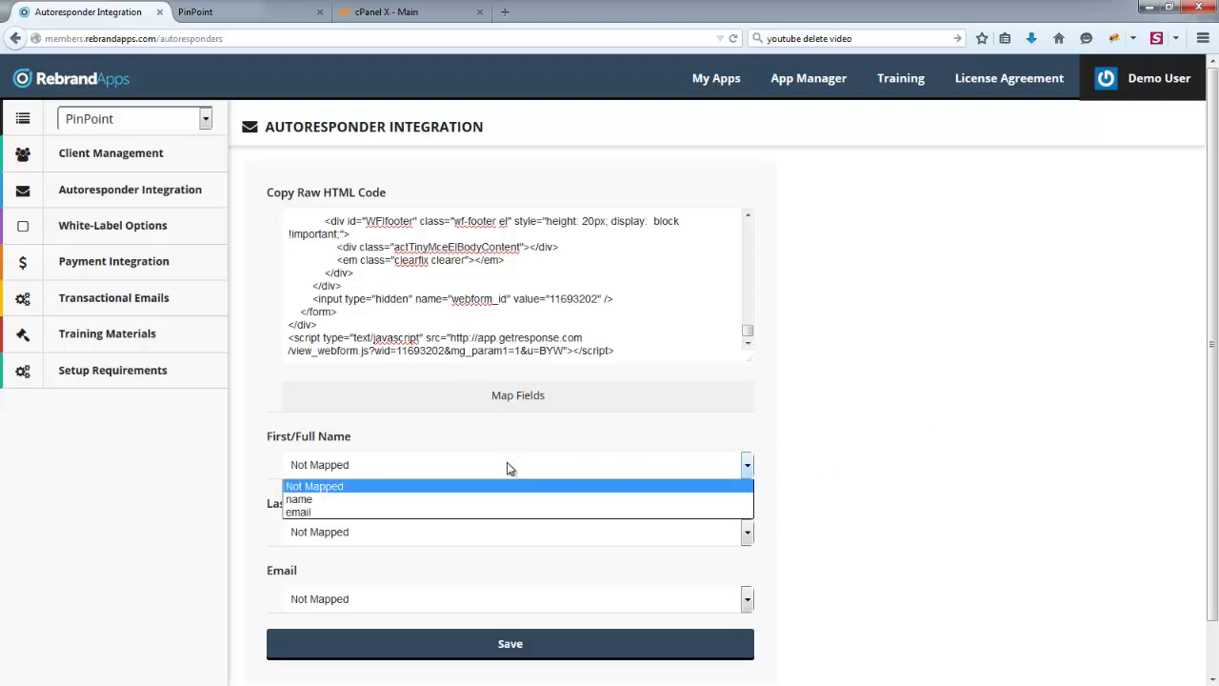
left_click(307, 499)
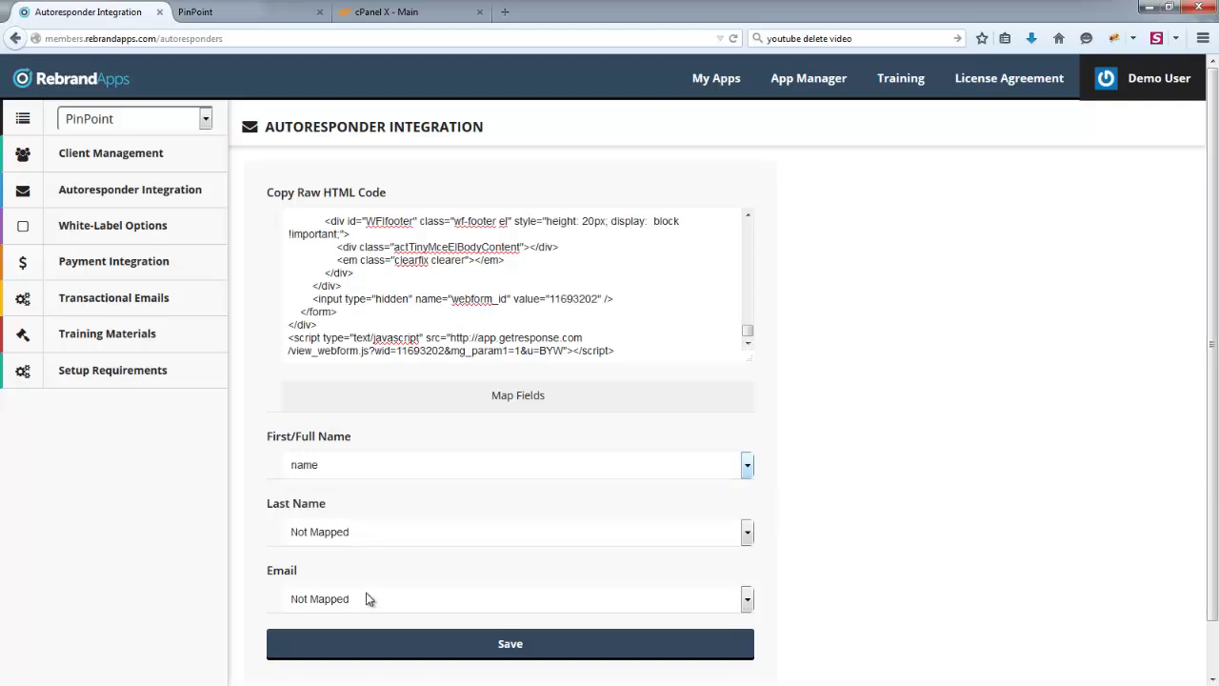
left_click(357, 598)
left_click(305, 645)
left_click(495, 641)
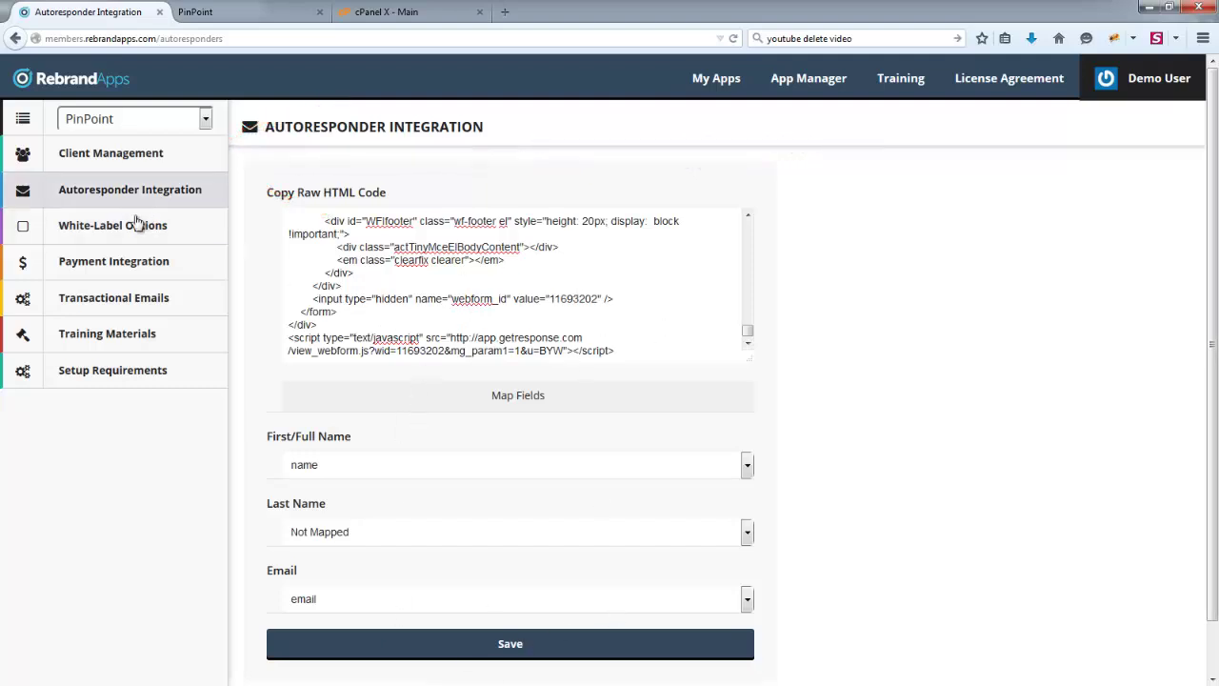
- Open White-Label Options and enter 'PinPoint Test' as the Product Name
left_click(114, 232)
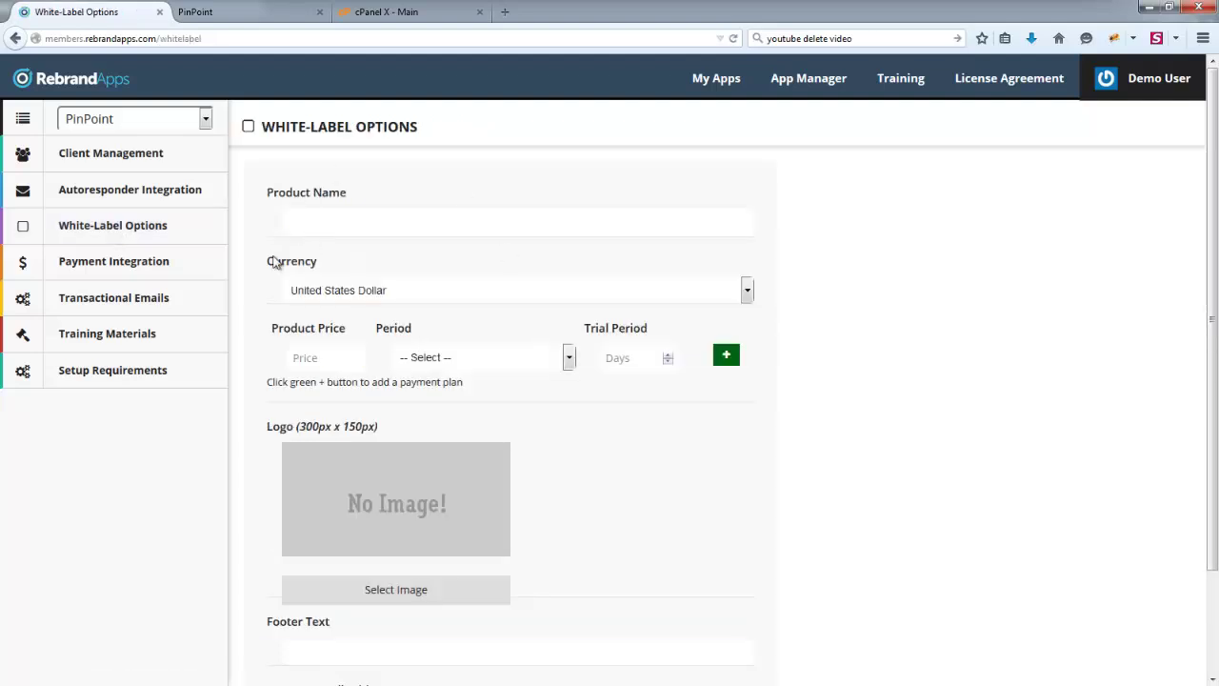
left_click(250, 13)
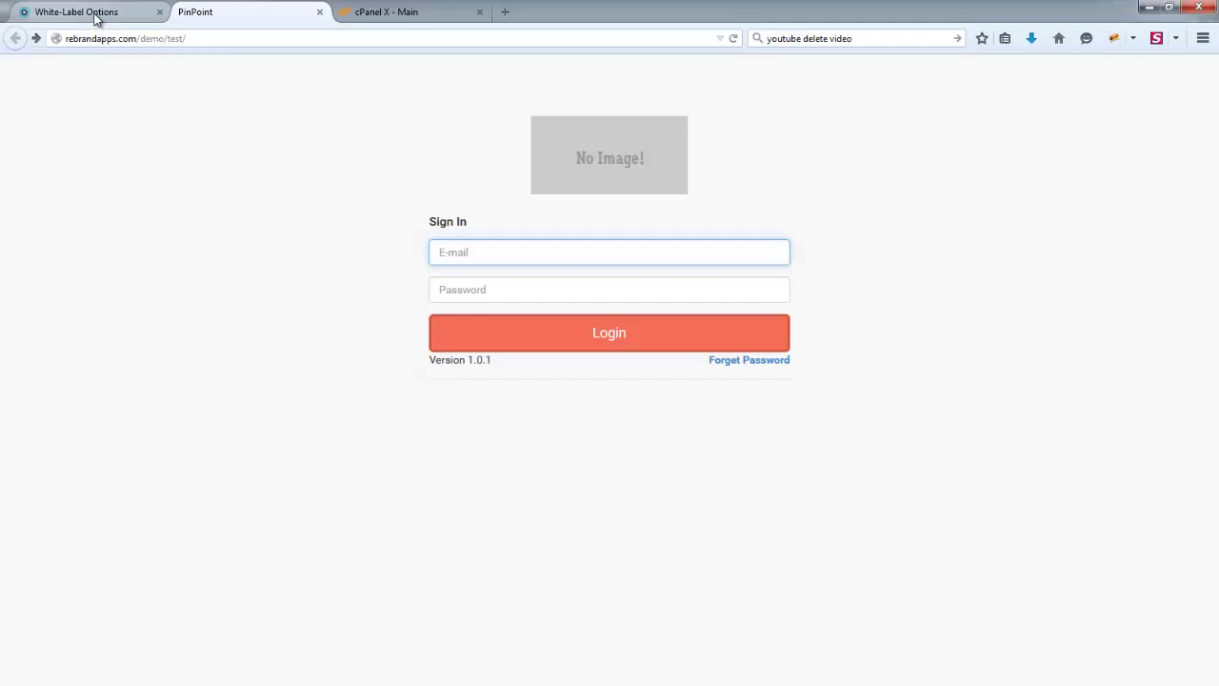
left_click(95, 19)
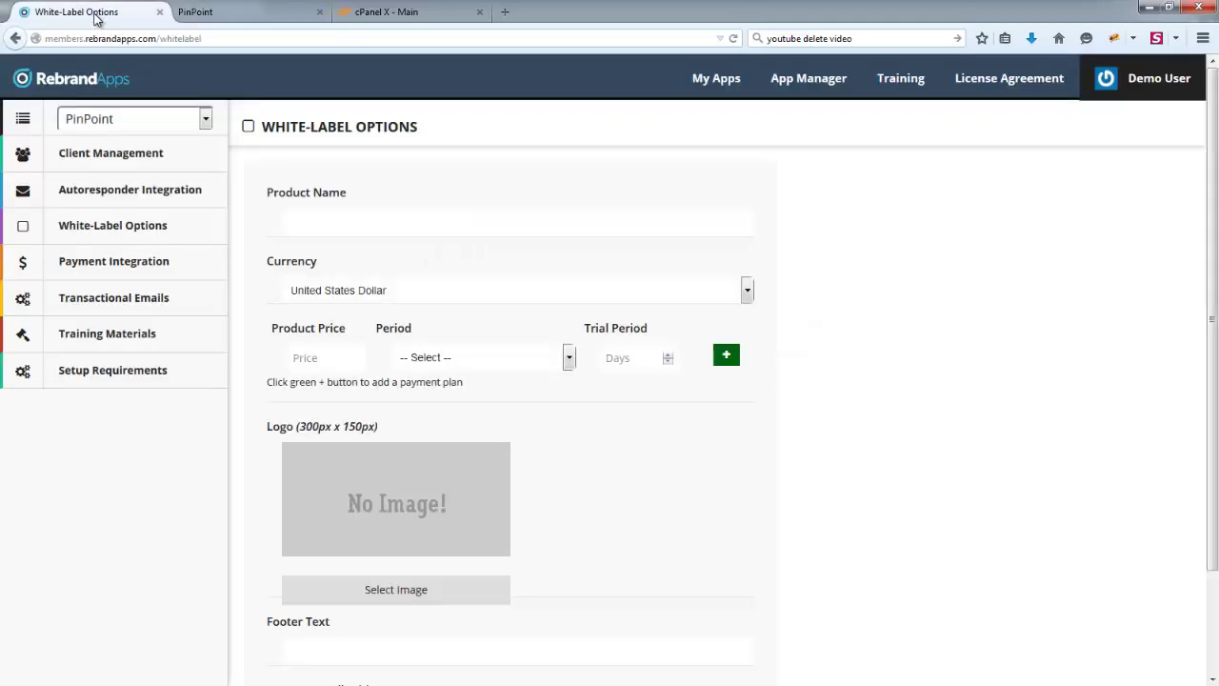
left_click(369, 217)
type("PinPoint Test")
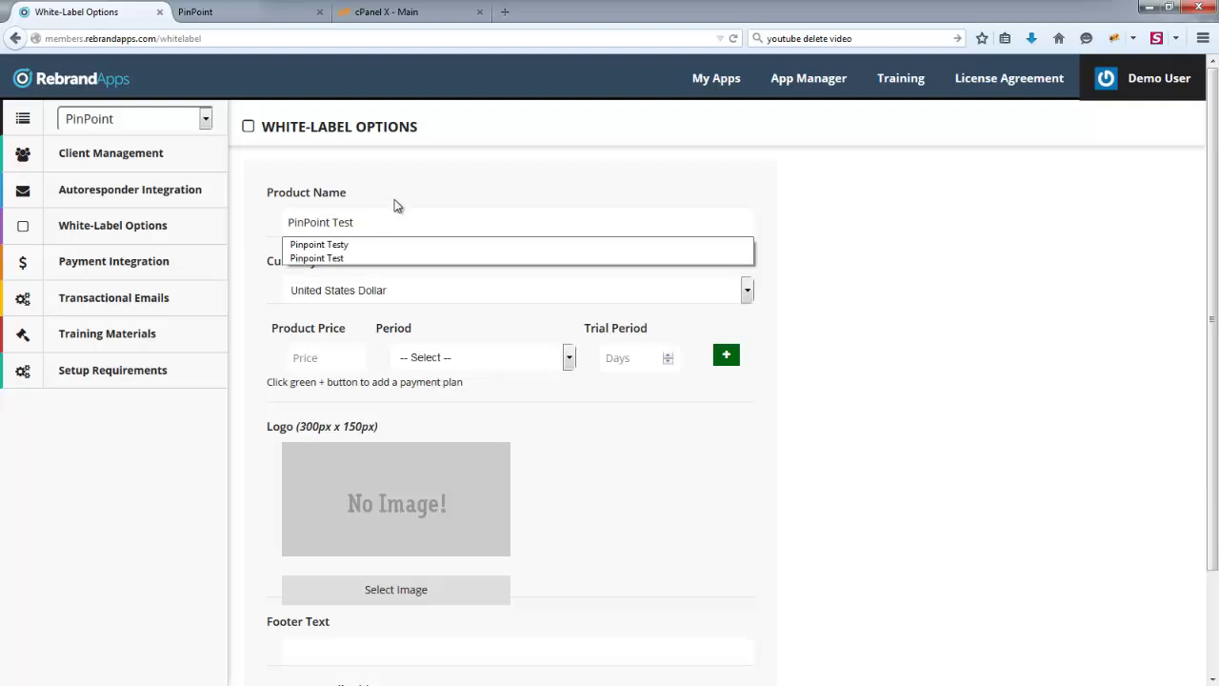
left_click(396, 206)
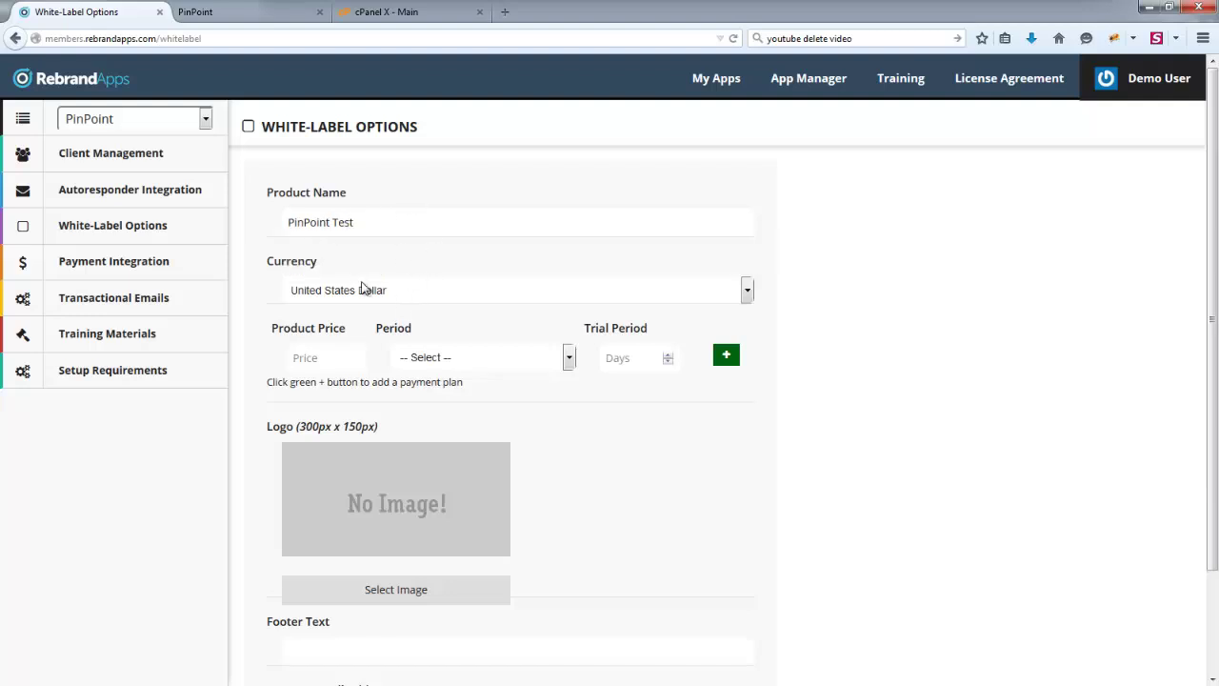
- Keep the currency set to United States Dollar
left_click(423, 297)
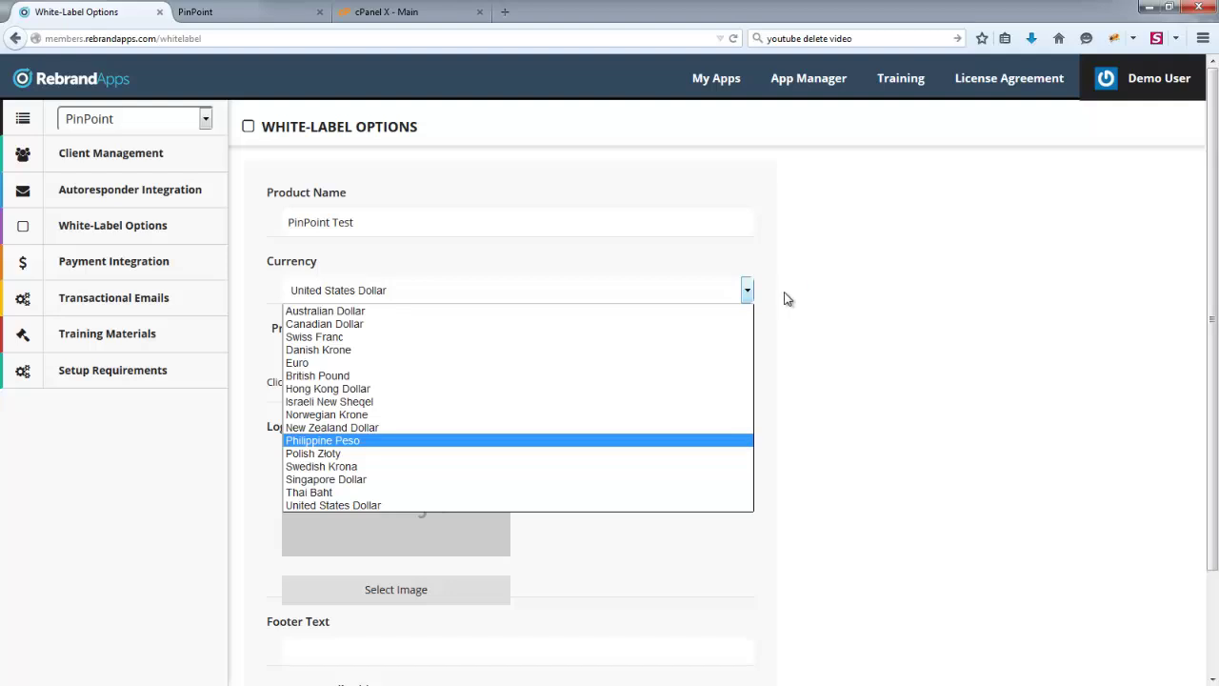
left_click(786, 299)
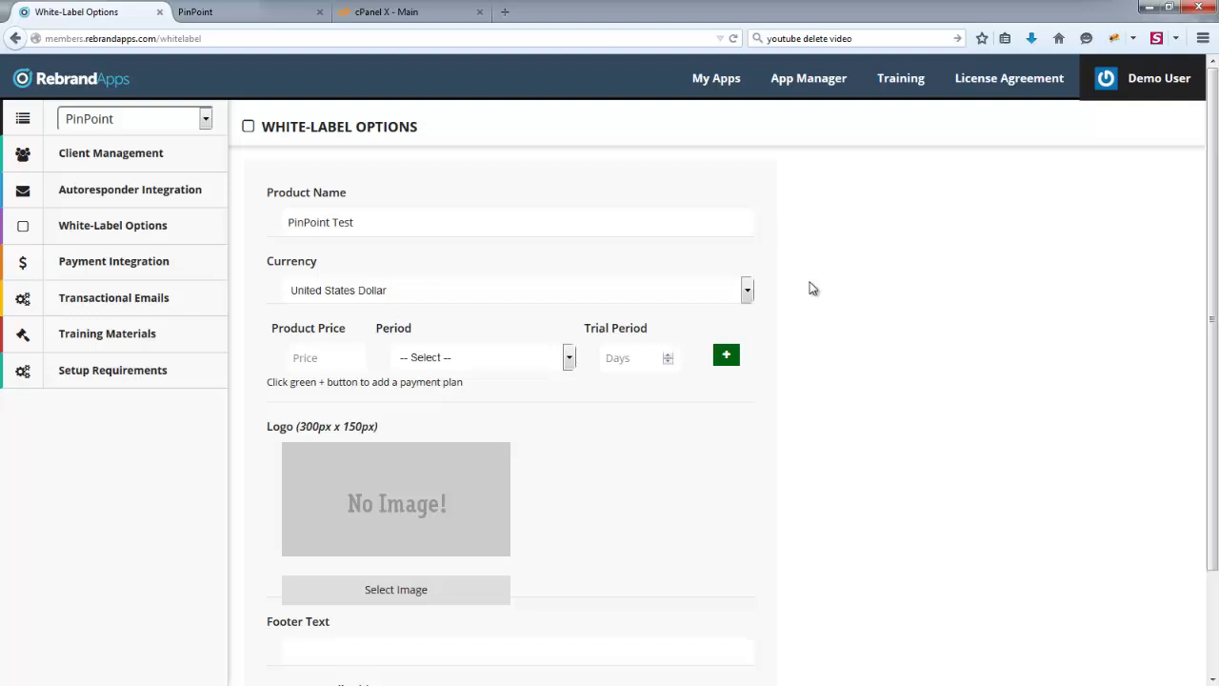
left_click(749, 294)
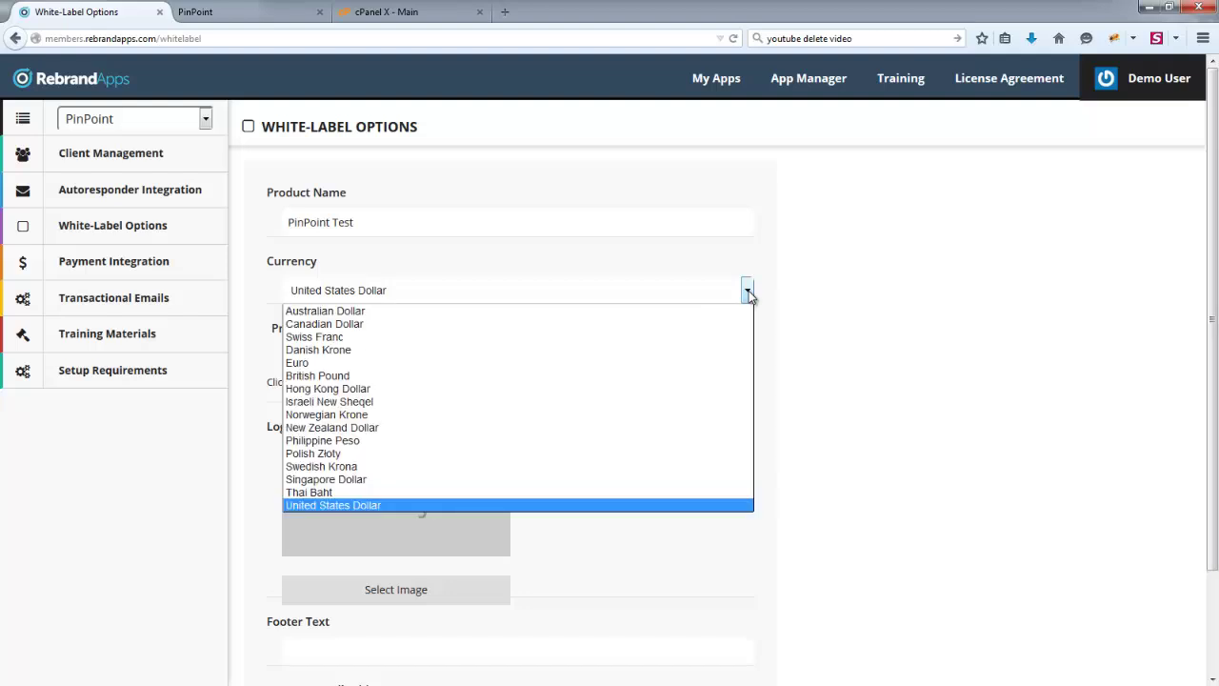
left_click(749, 296)
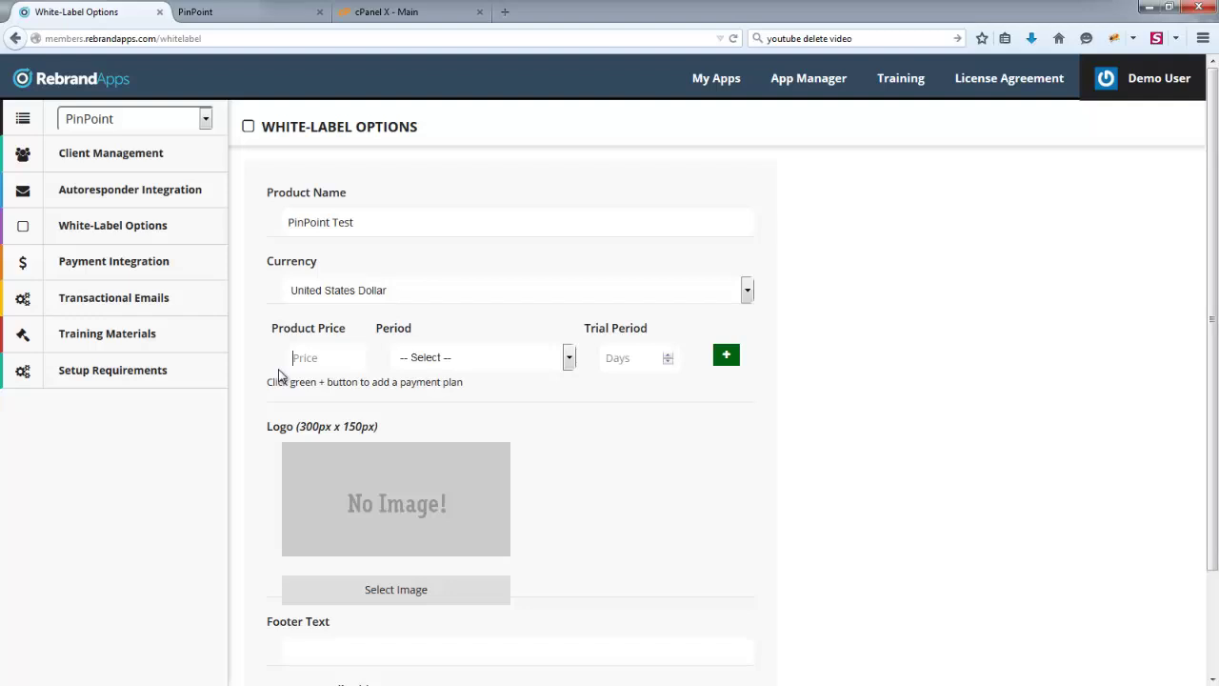
- Create a 97 once-off plan and a second plan at 47 monthly
type("97")
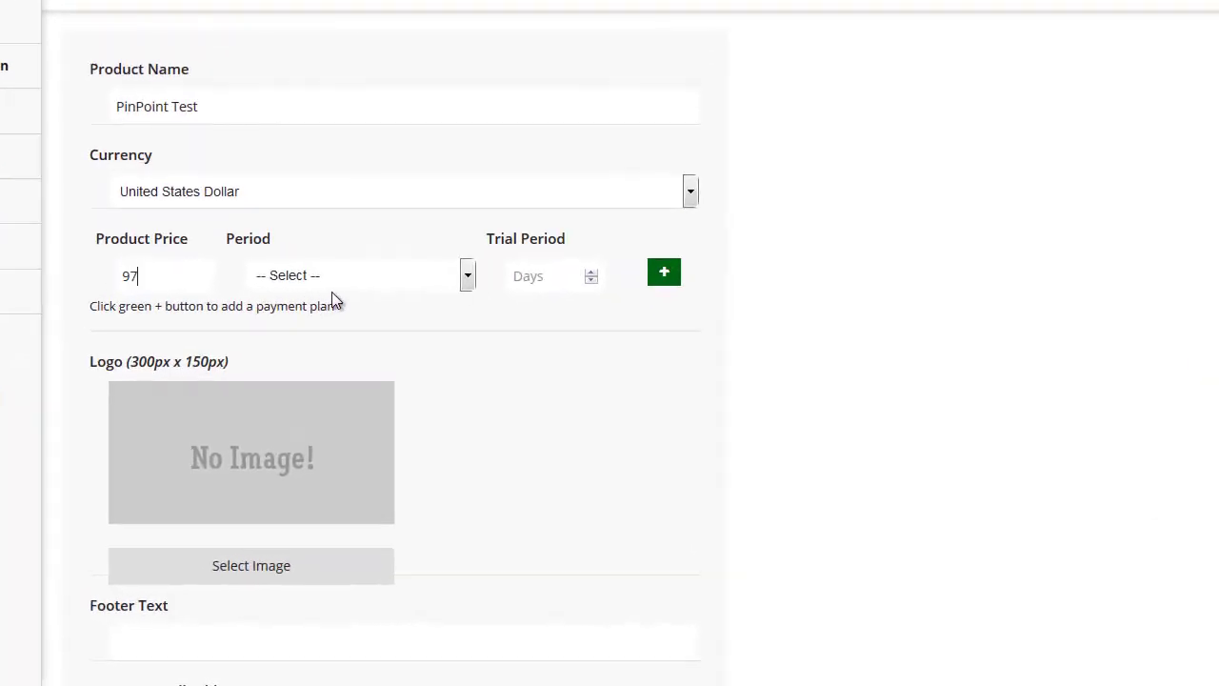
left_click(345, 275)
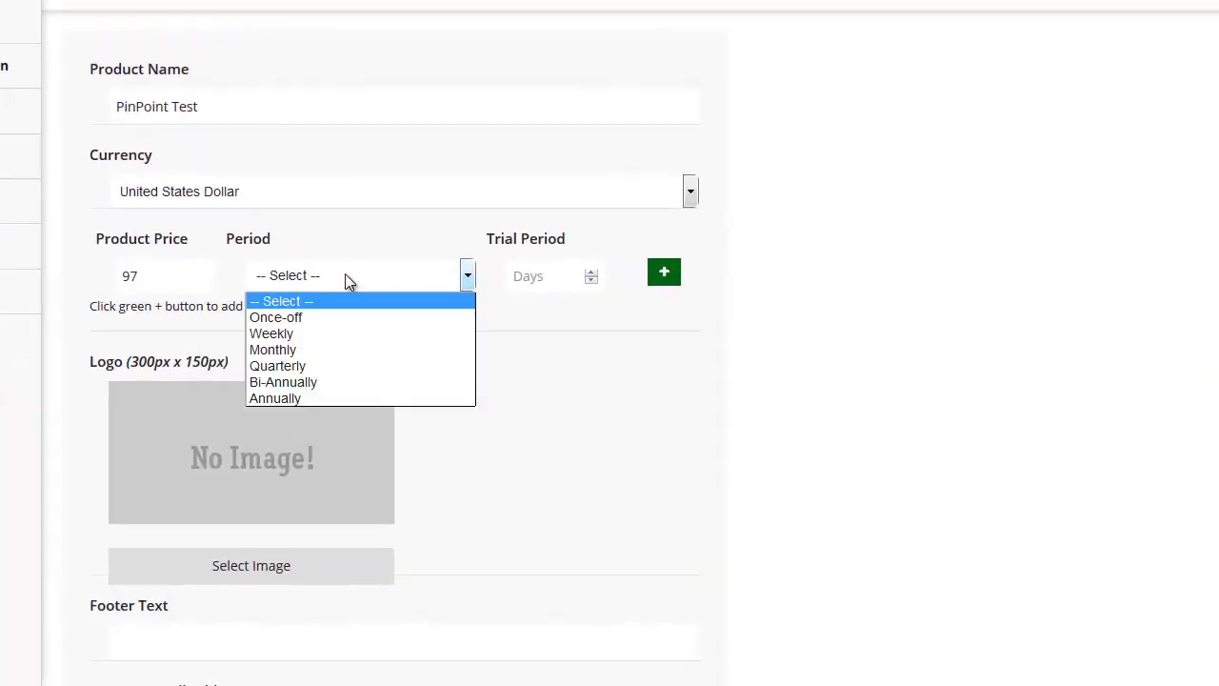
left_click(309, 318)
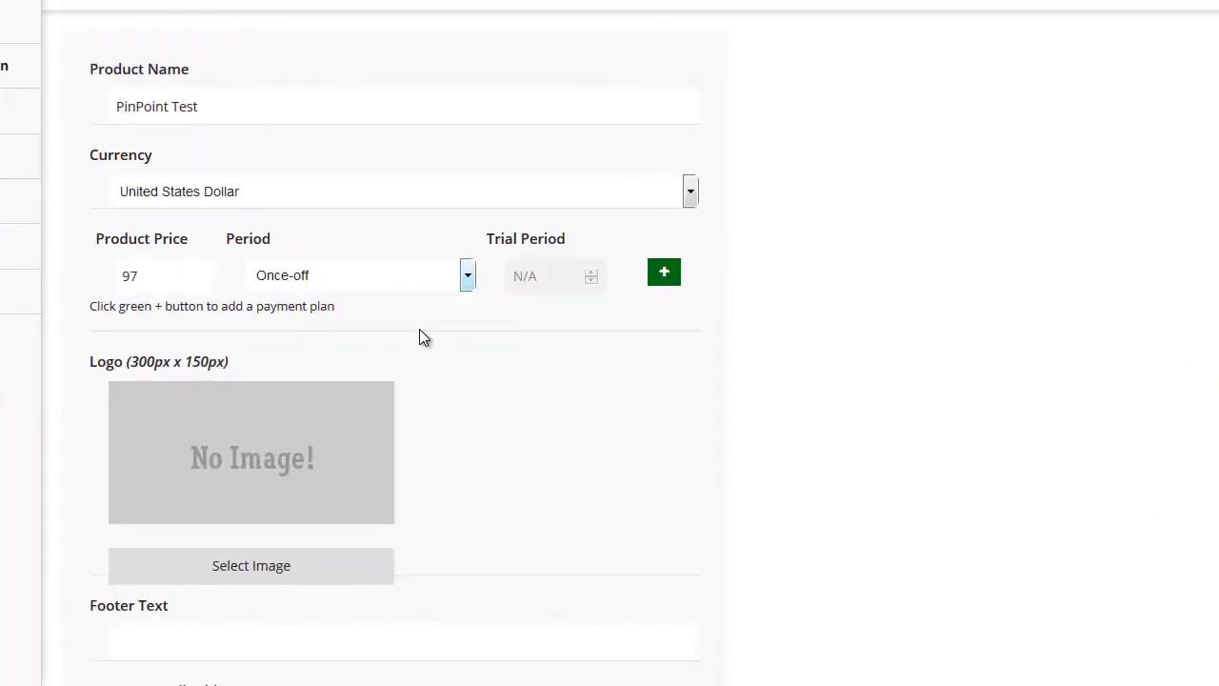
left_click(665, 275)
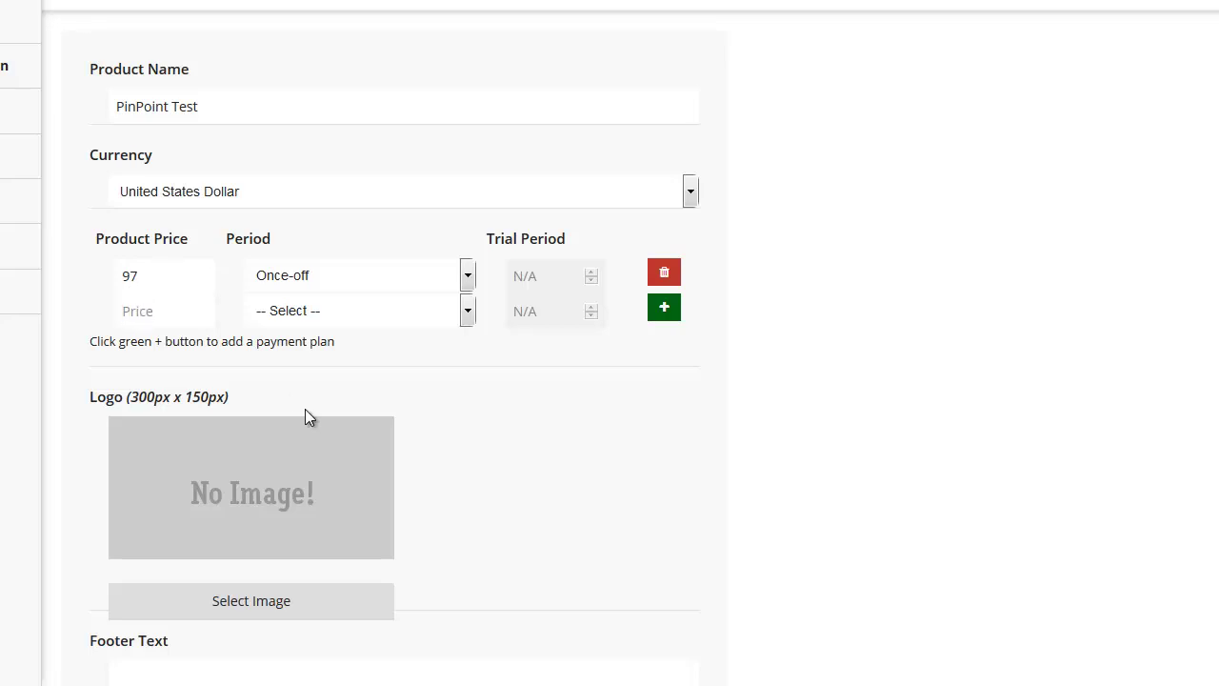
type("47")
left_click(315, 310)
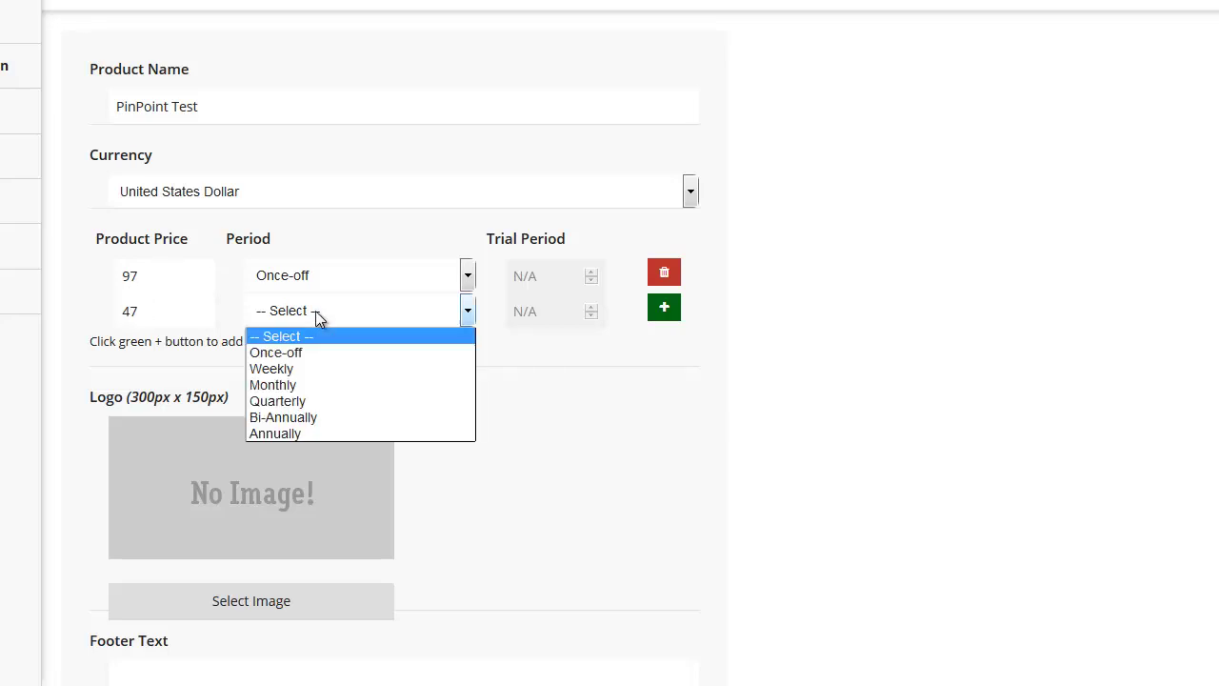
left_click(296, 384)
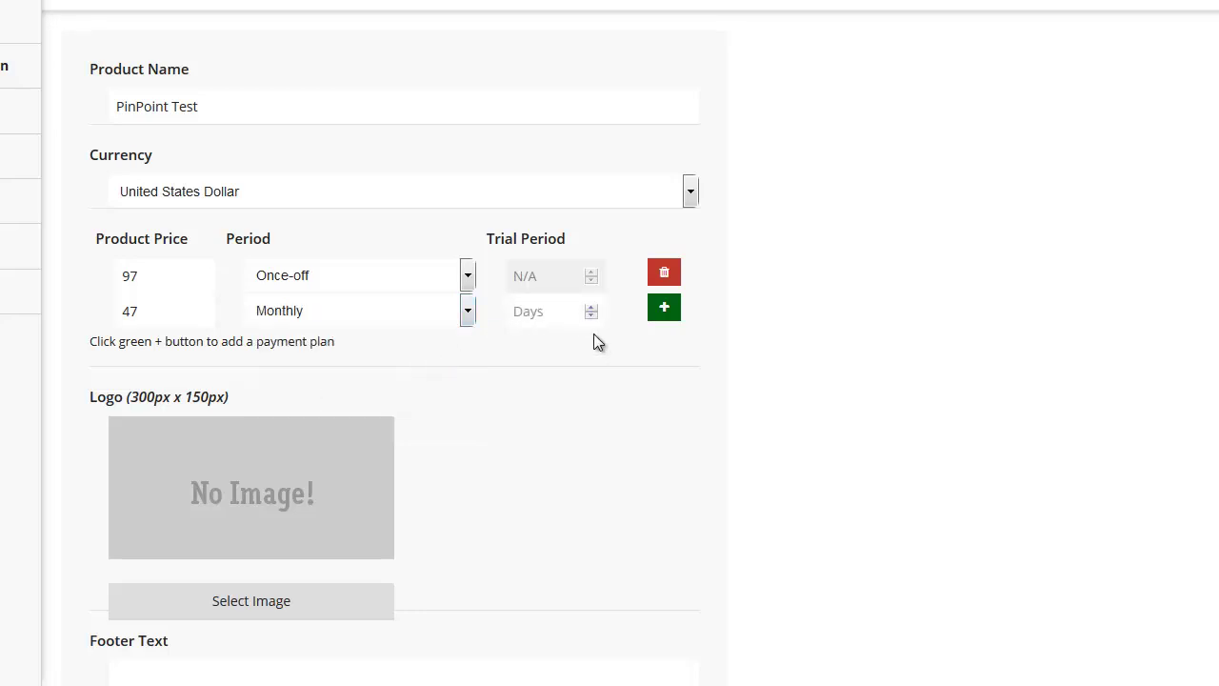
- Add a third plan at 197 billed annually with a 30-day trial, plus a blank fourth row
left_click(663, 309)
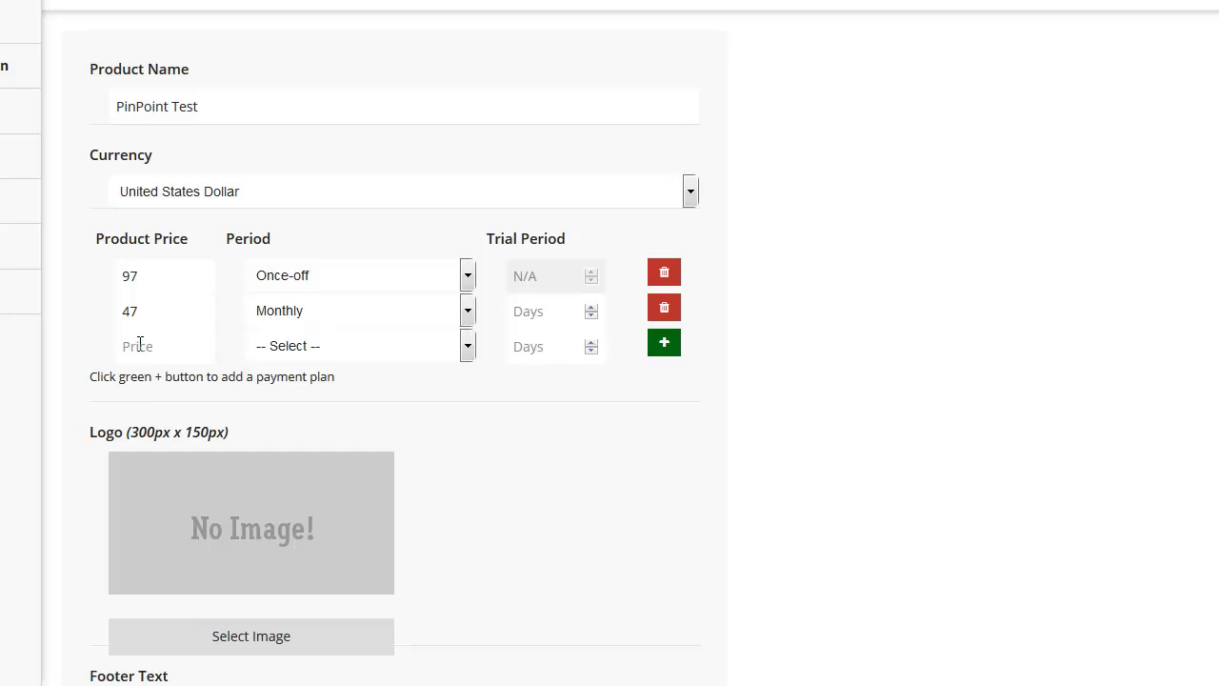
type("47")
left_click(360, 349)
left_click(308, 419)
left_click(326, 345)
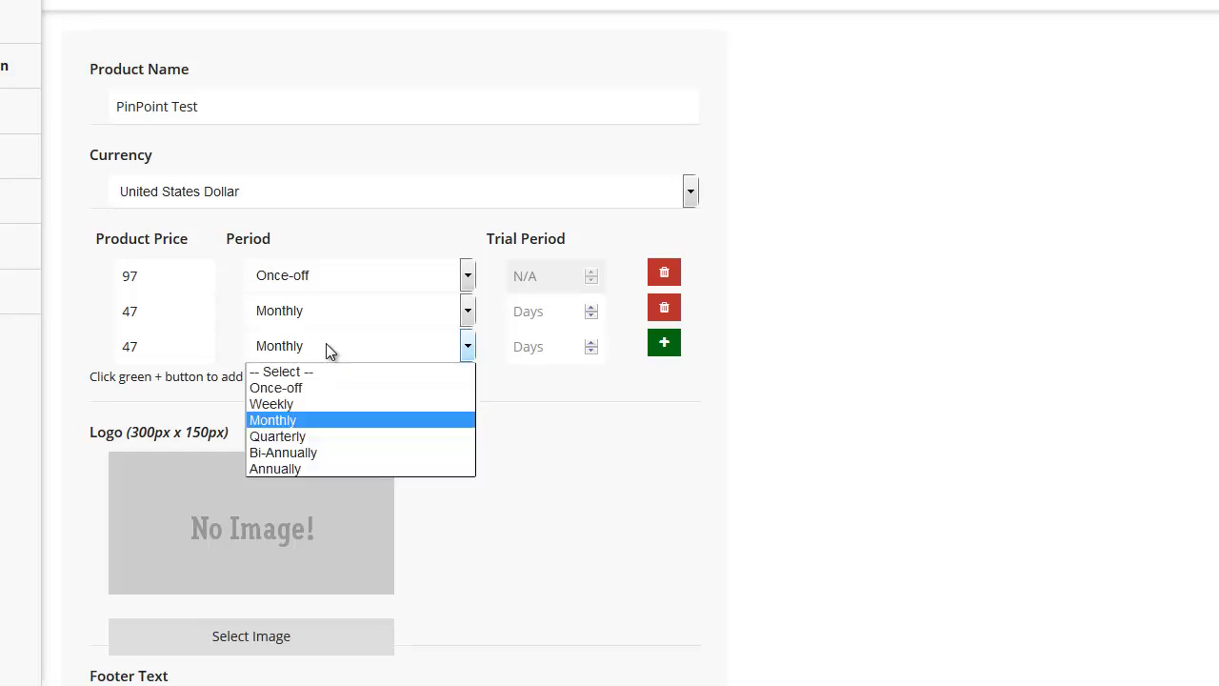
left_click(292, 469)
double_click(115, 345)
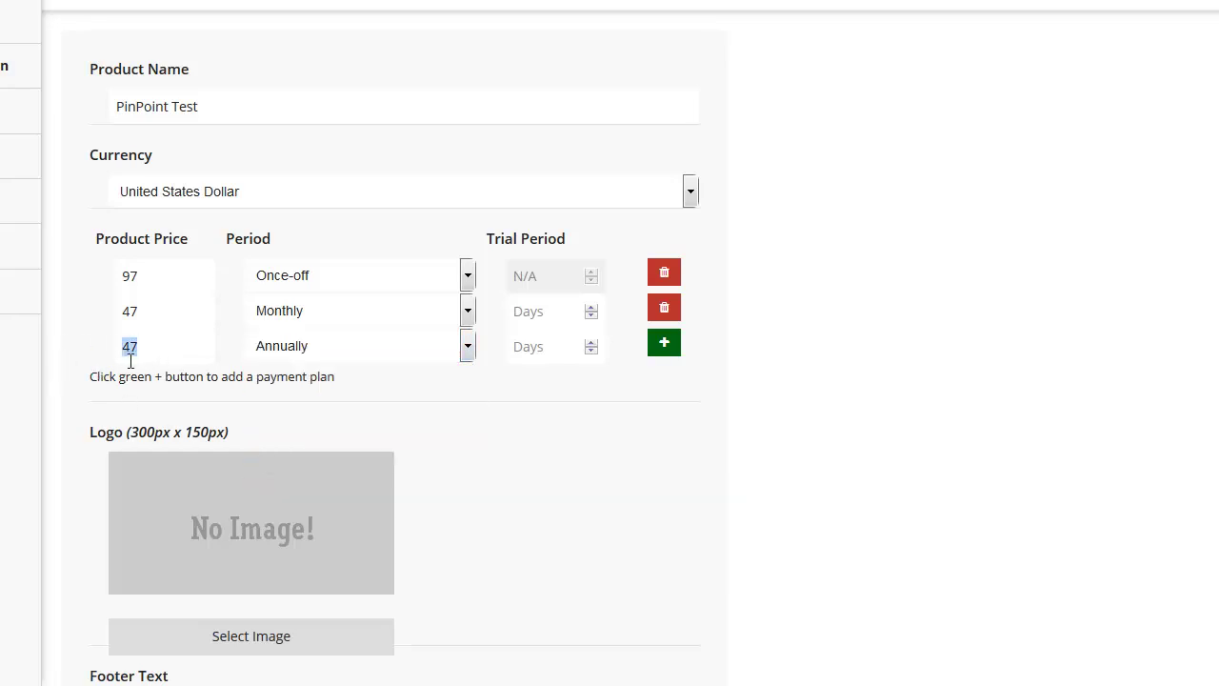
type("197")
type("30")
left_click(664, 345)
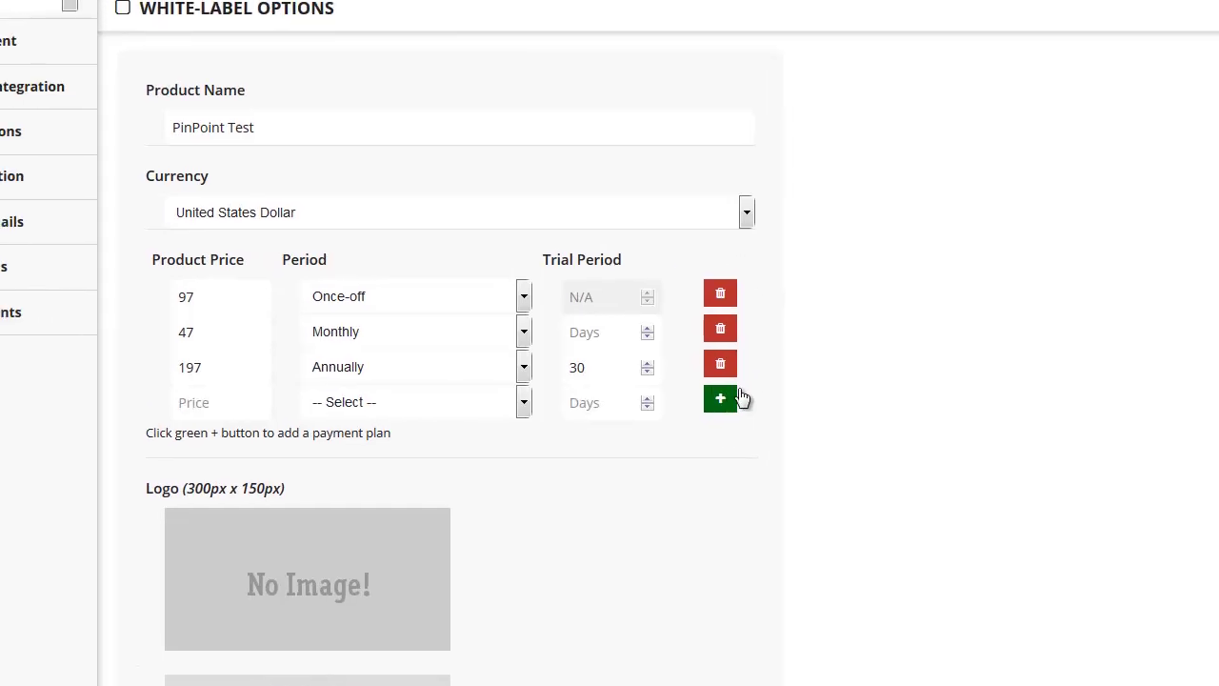
scroll(762, 410, "down", 3)
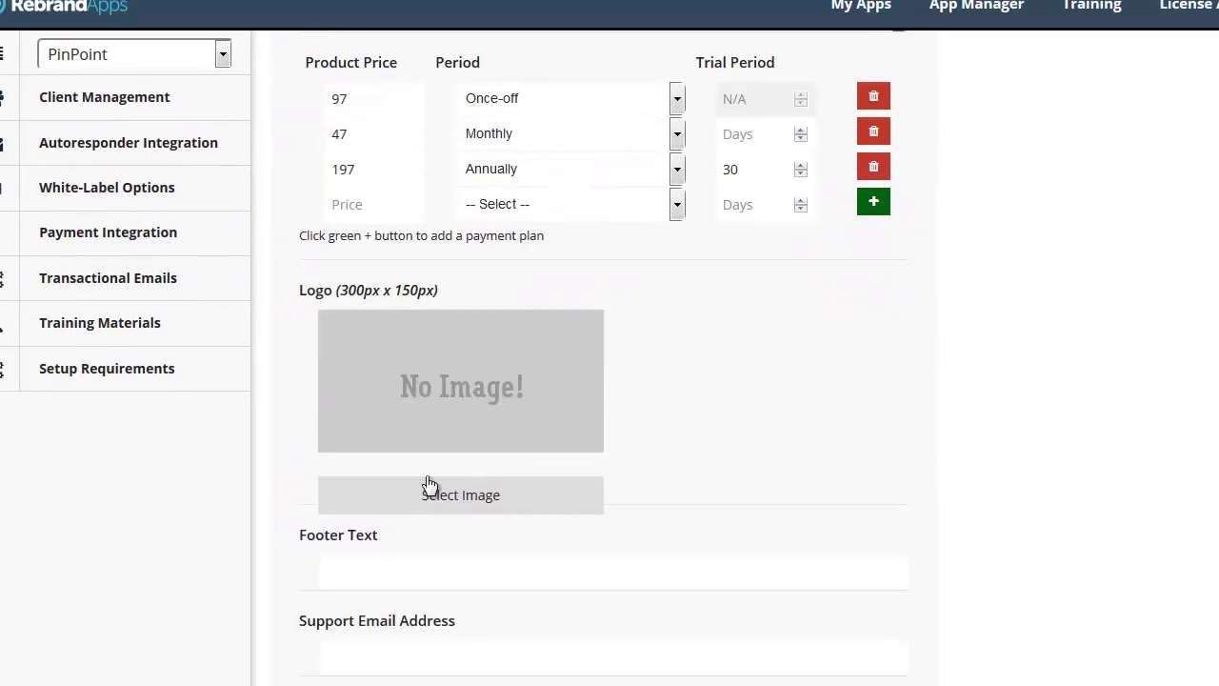
- Upload white_label_logo_81.png as the app logo
left_click(424, 497)
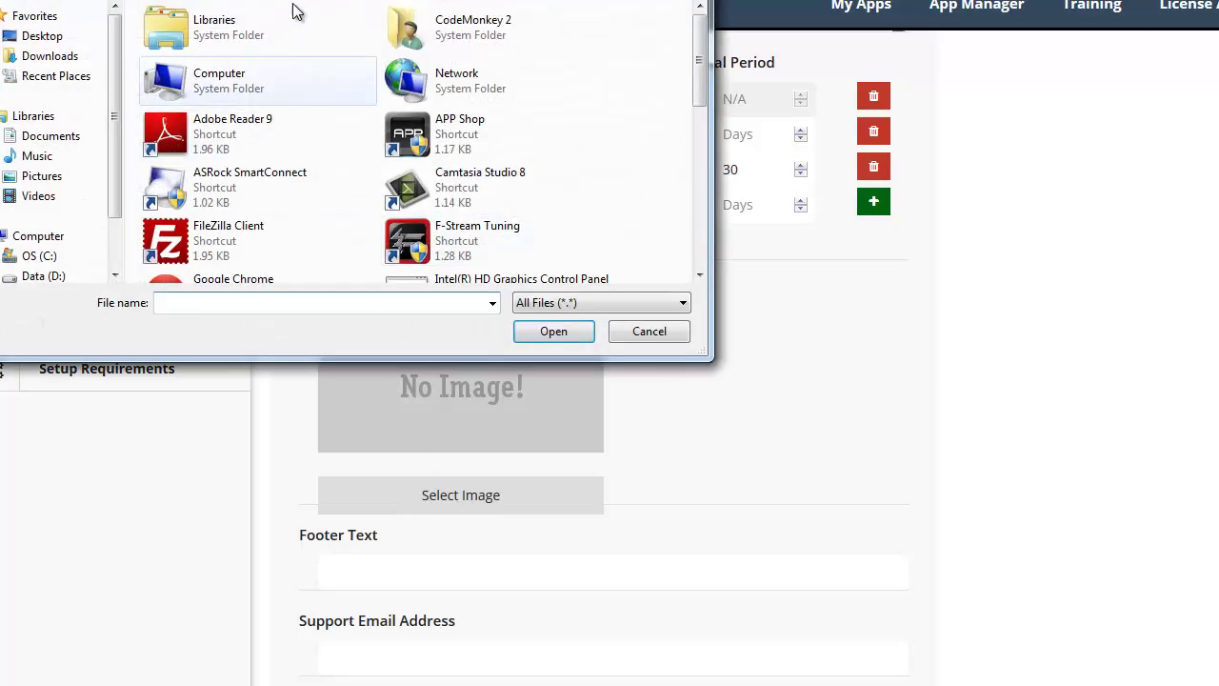
left_click_drag(703, 92, 703, 255)
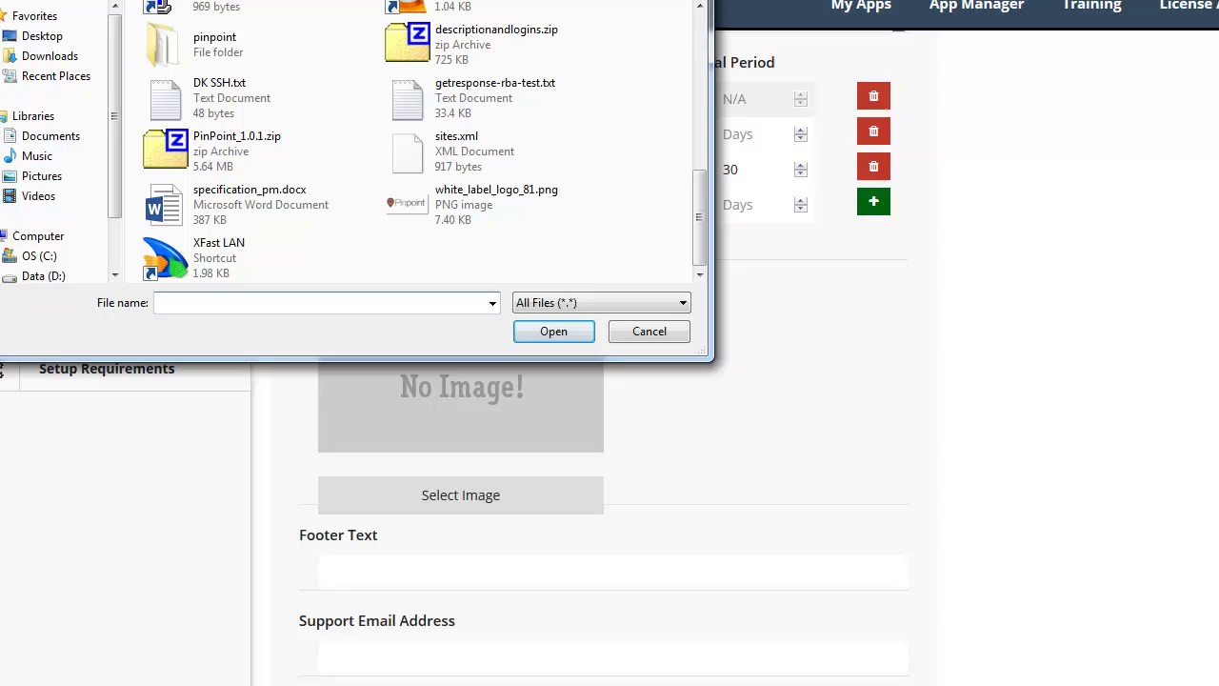
left_click(448, 243)
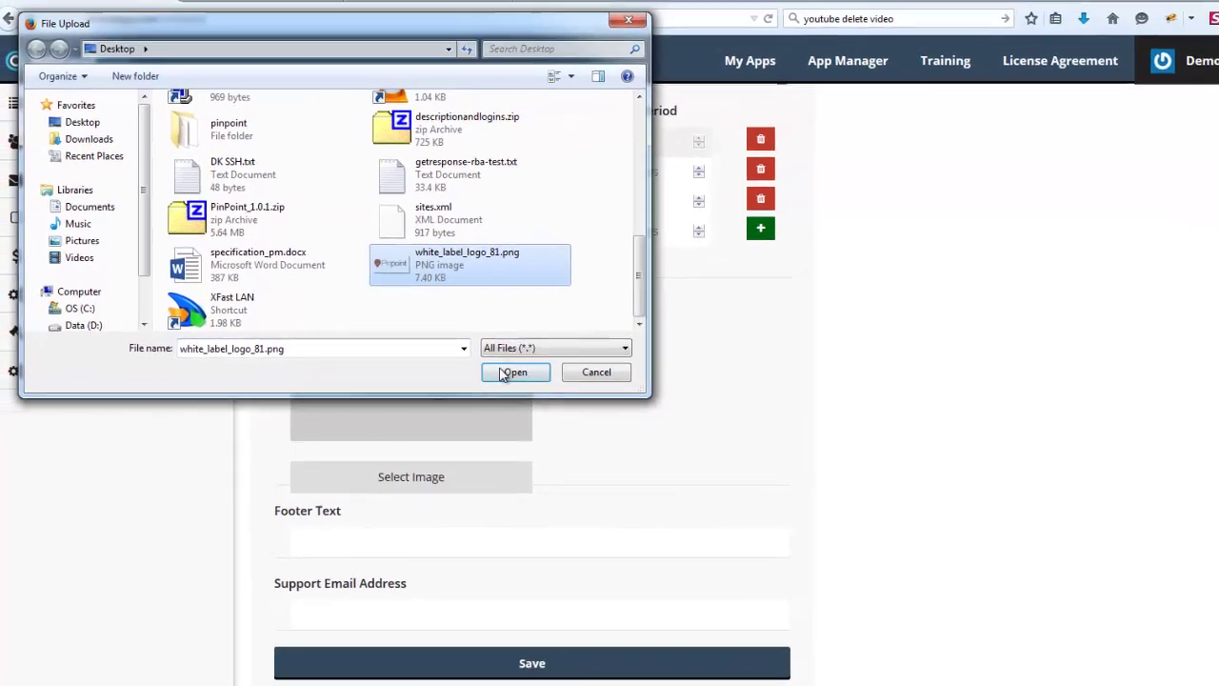
left_click(583, 370)
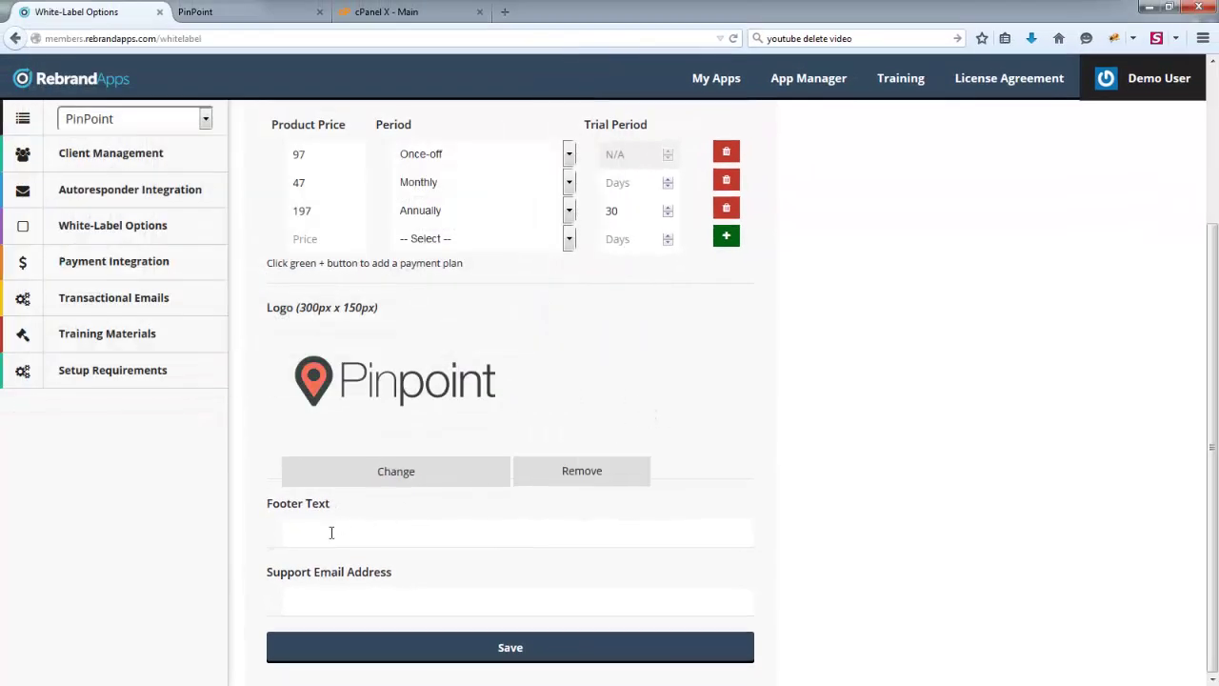
- Set the footer text to 'PinPoint. All Rights Reserved.' and fill in the support email address
type("PinPoint")
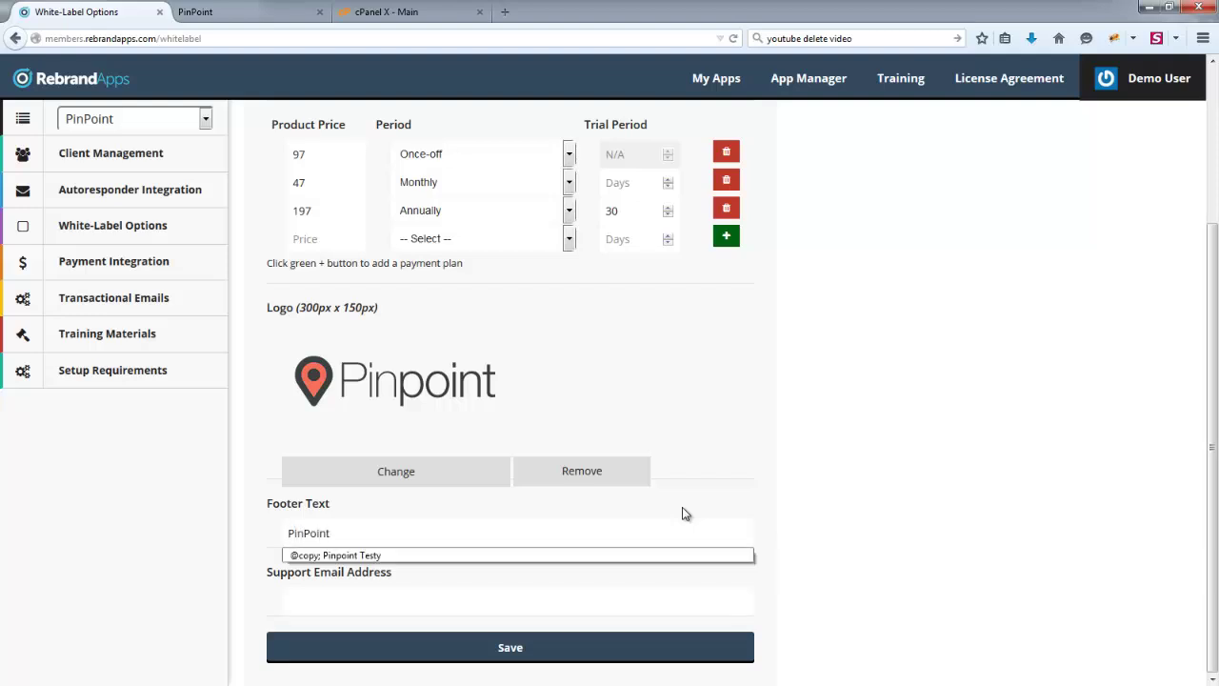
type(". All Rights Reserved.")
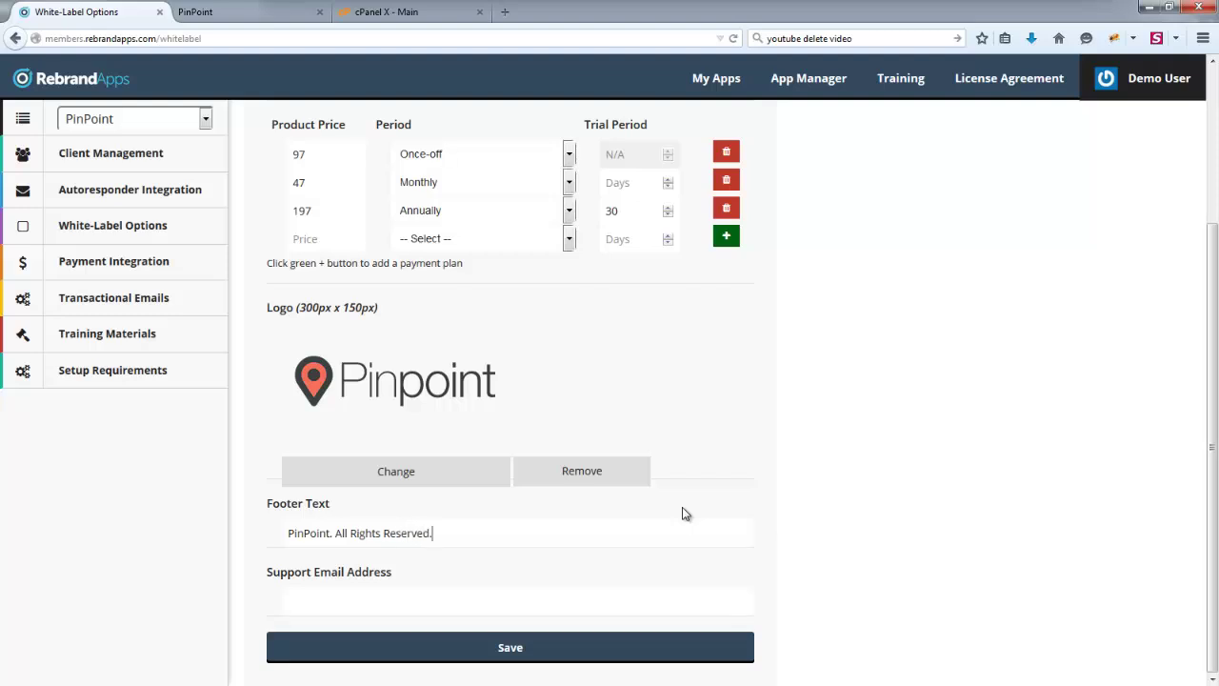
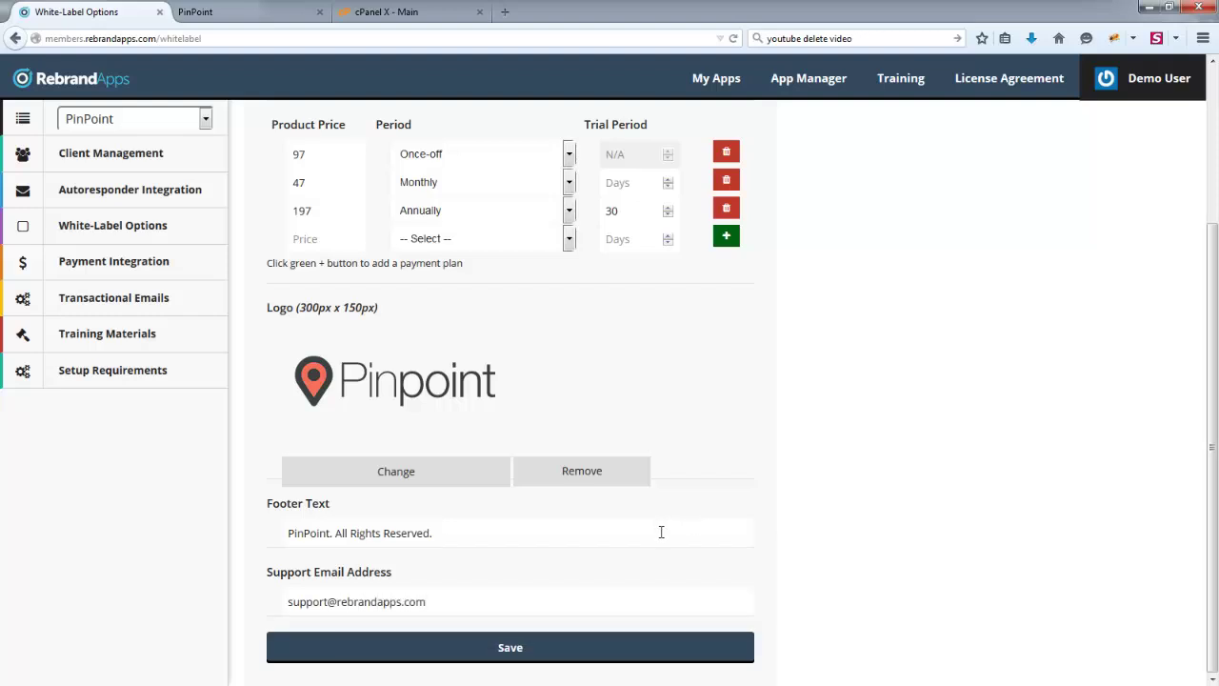
scroll(838, 463, "up", 3)
scroll(799, 352, "down", 3)
scroll(806, 533, "up", 3)
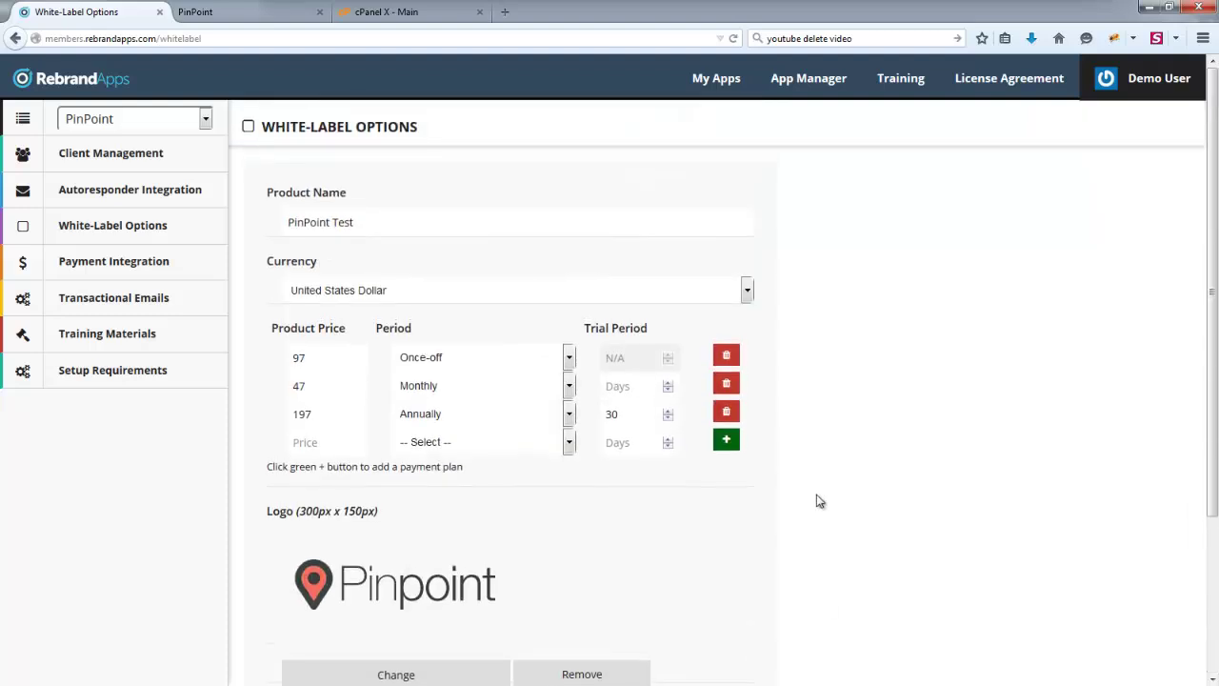
- In the PinPoint tab, append checkout/ to the address to load the app's checkout page
left_click(275, 10)
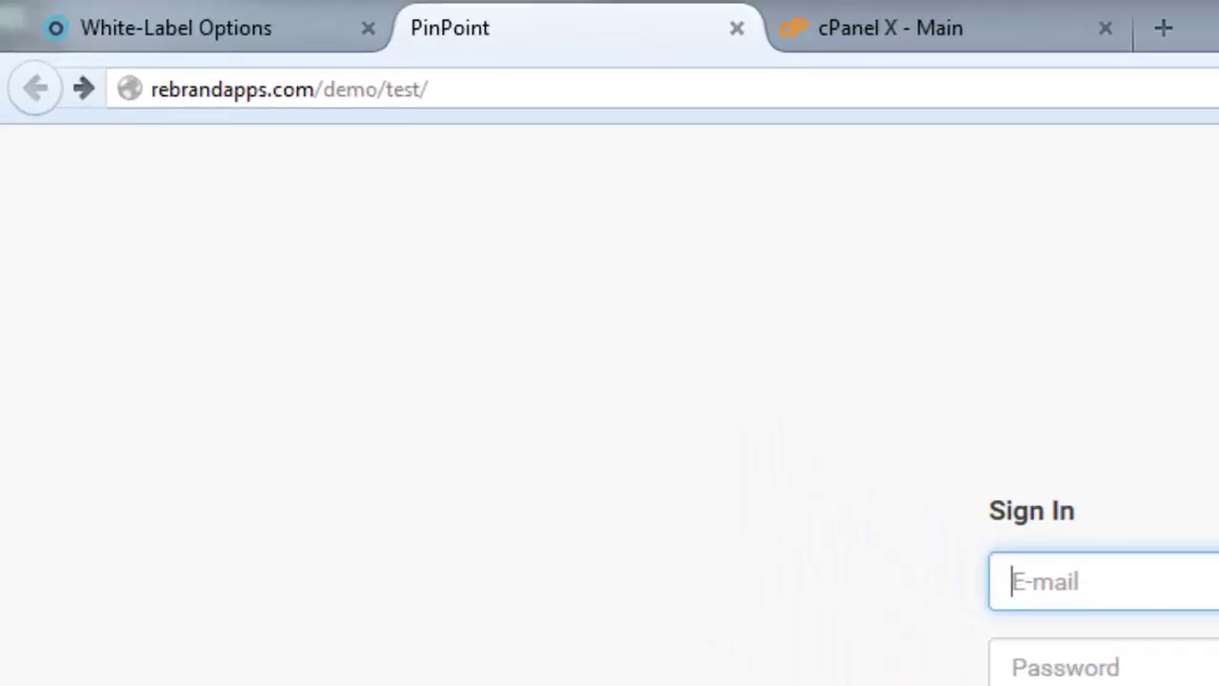
left_click(617, 95)
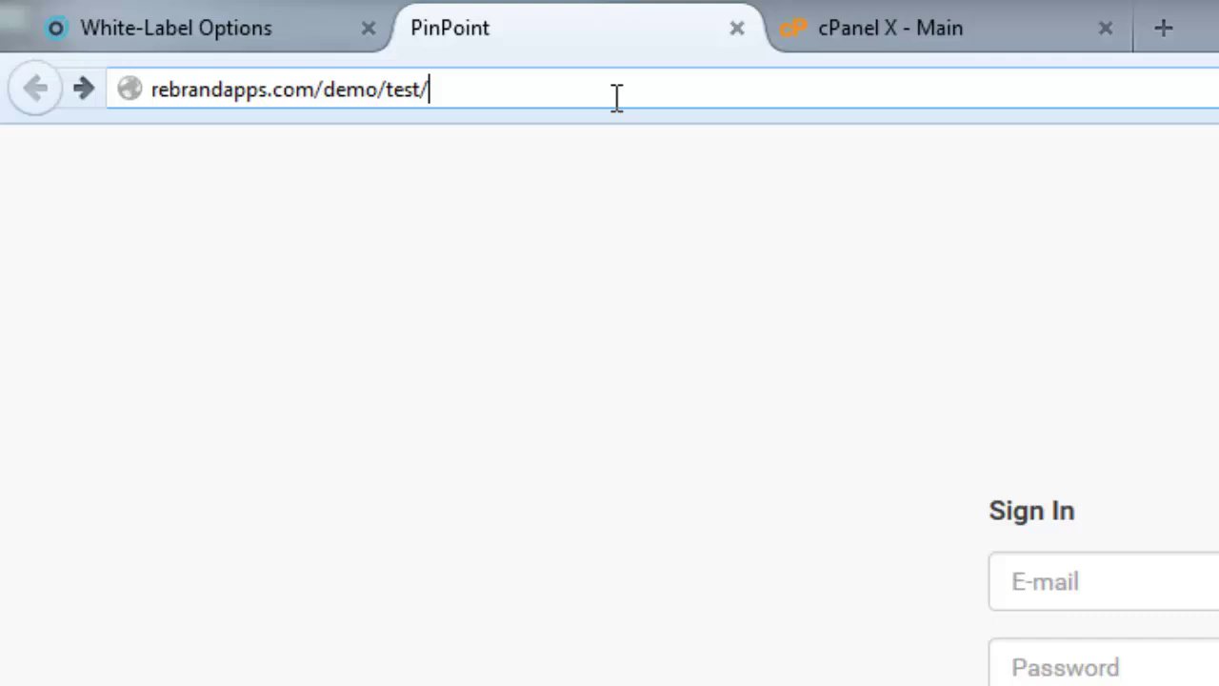
type("checkout/")
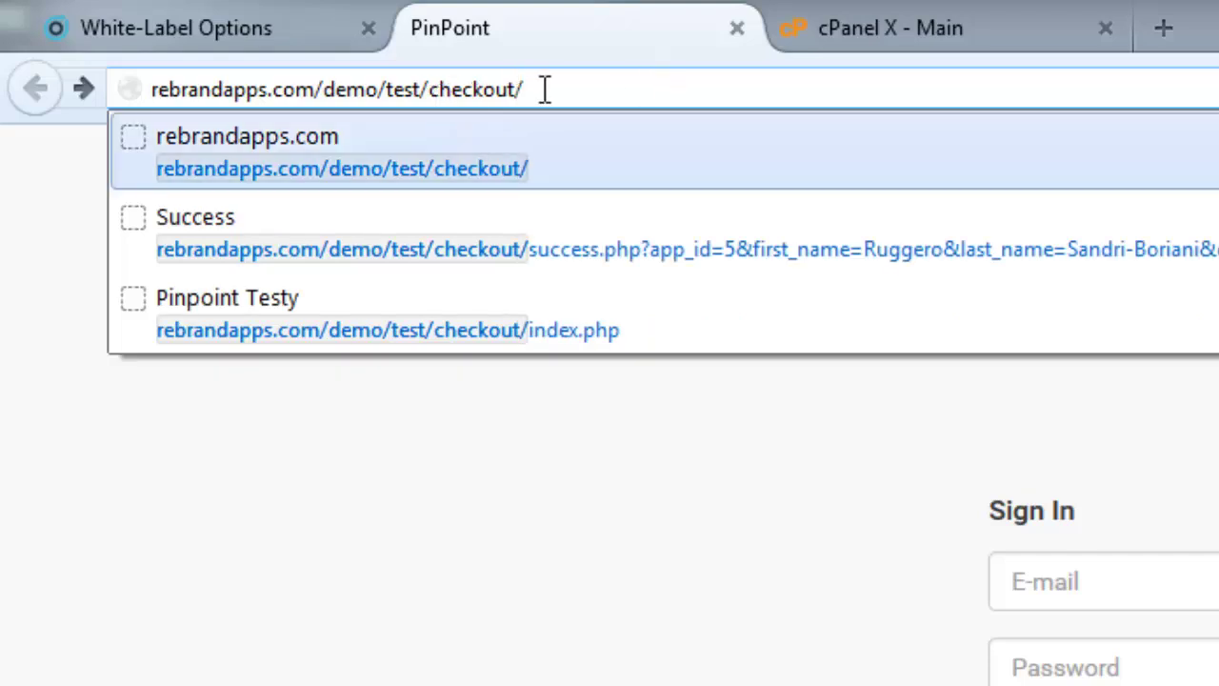
left_click(544, 89)
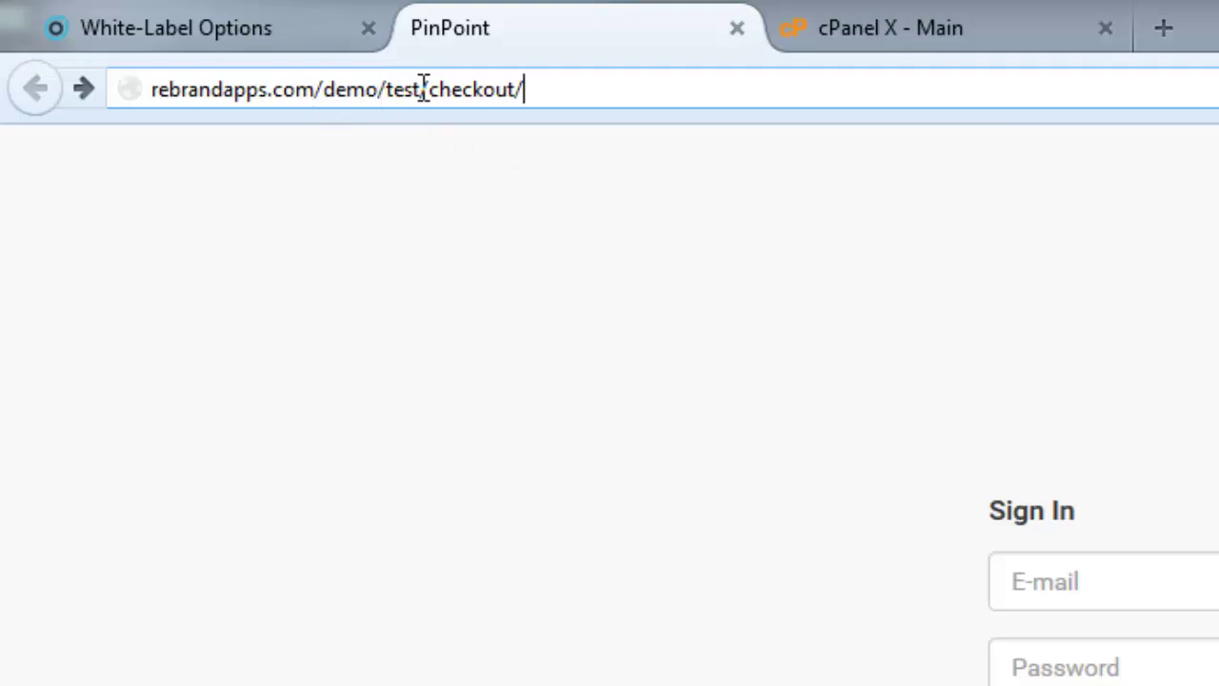
left_click_drag(424, 89, 152, 89)
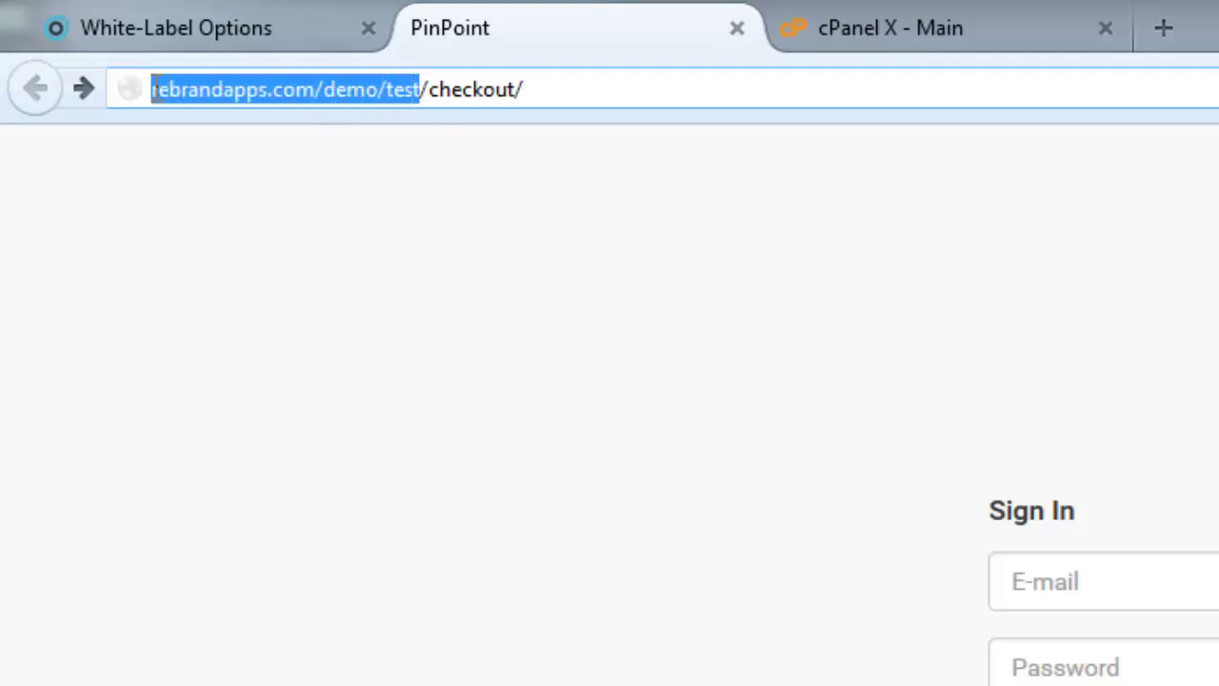
left_click(419, 96)
left_click_drag(419, 96, 566, 90)
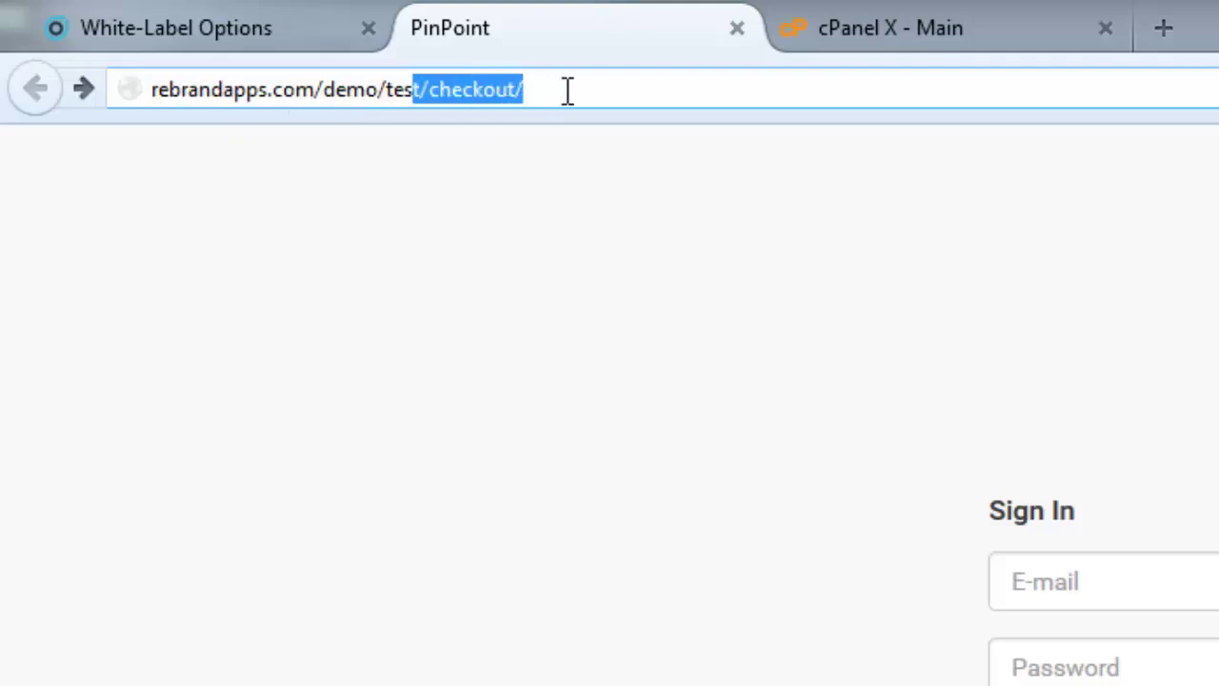
left_click(566, 90)
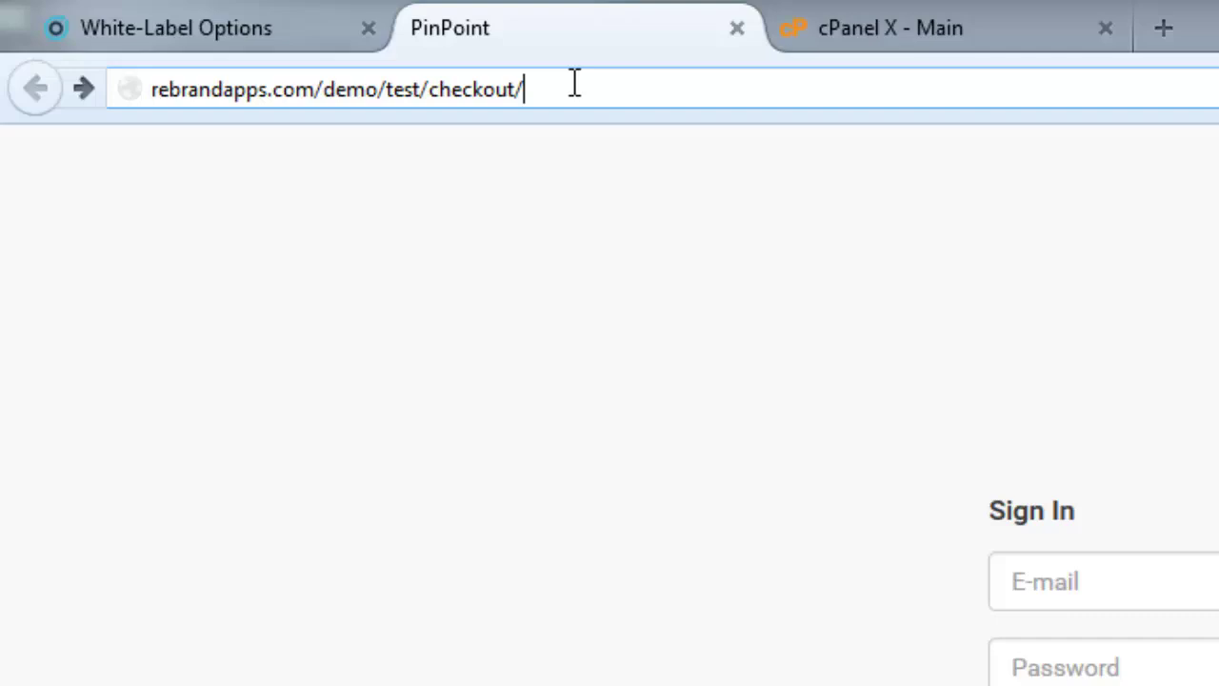
key("Return")
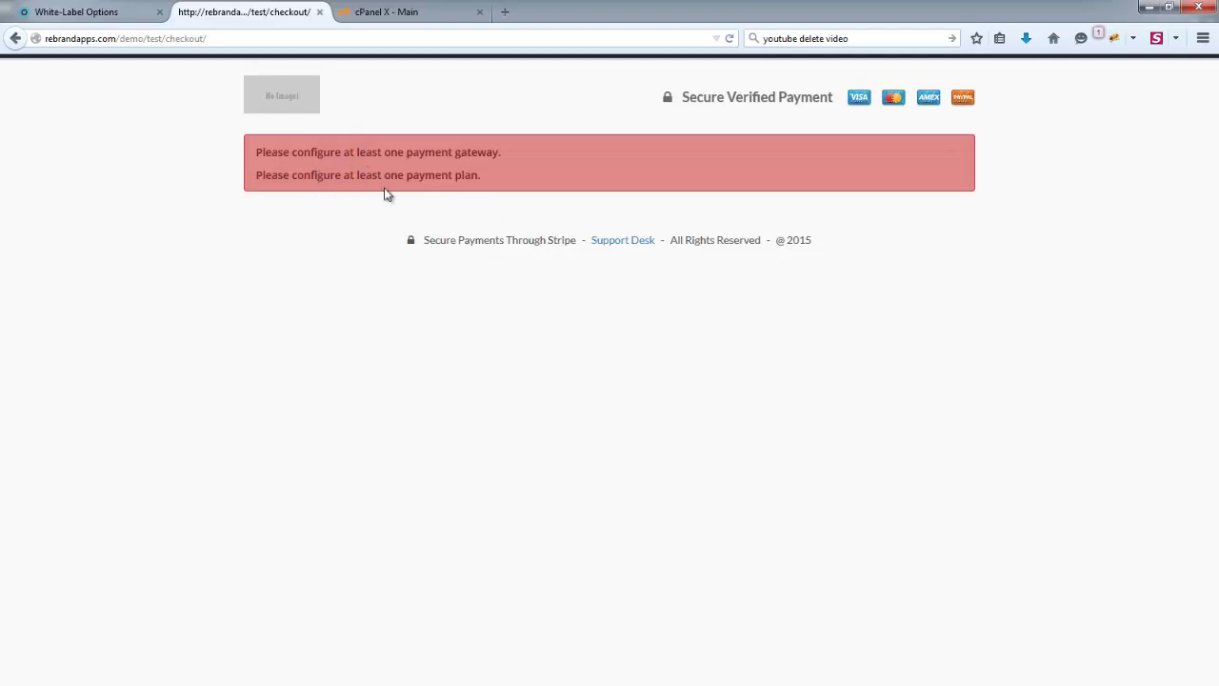
- Save the White-Label Options so the plan prices show 97.00, 47.00 and 197.00
left_click(76, 15)
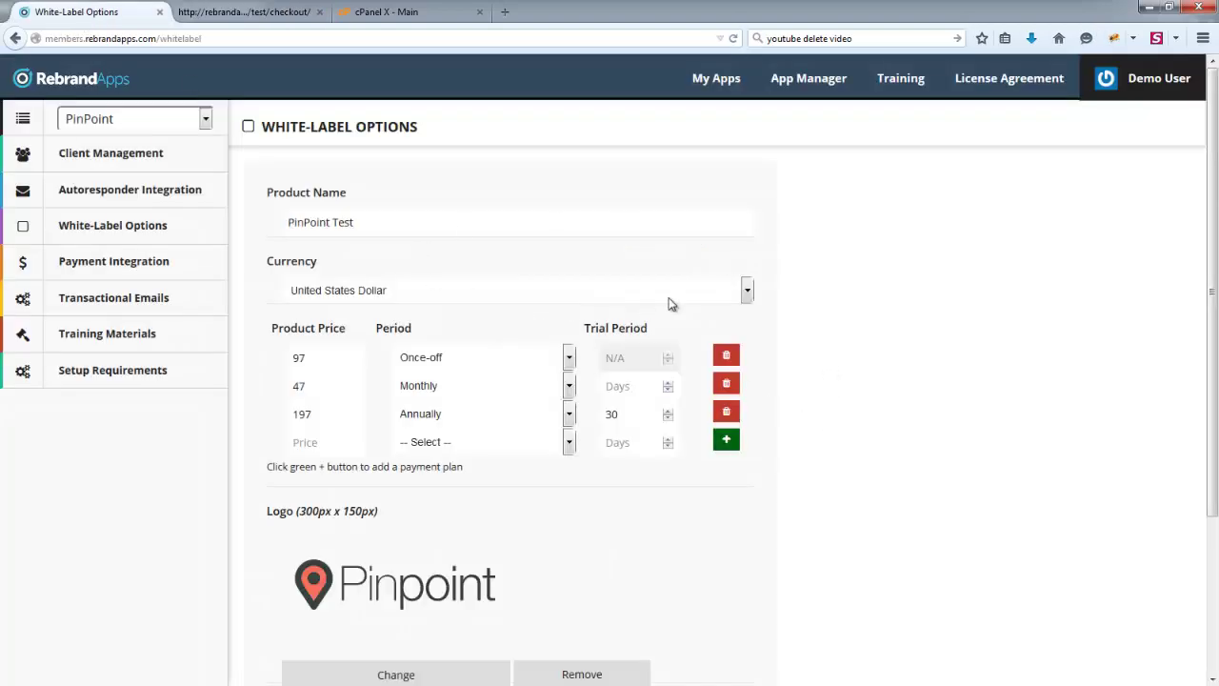
scroll(534, 316, "down", 2)
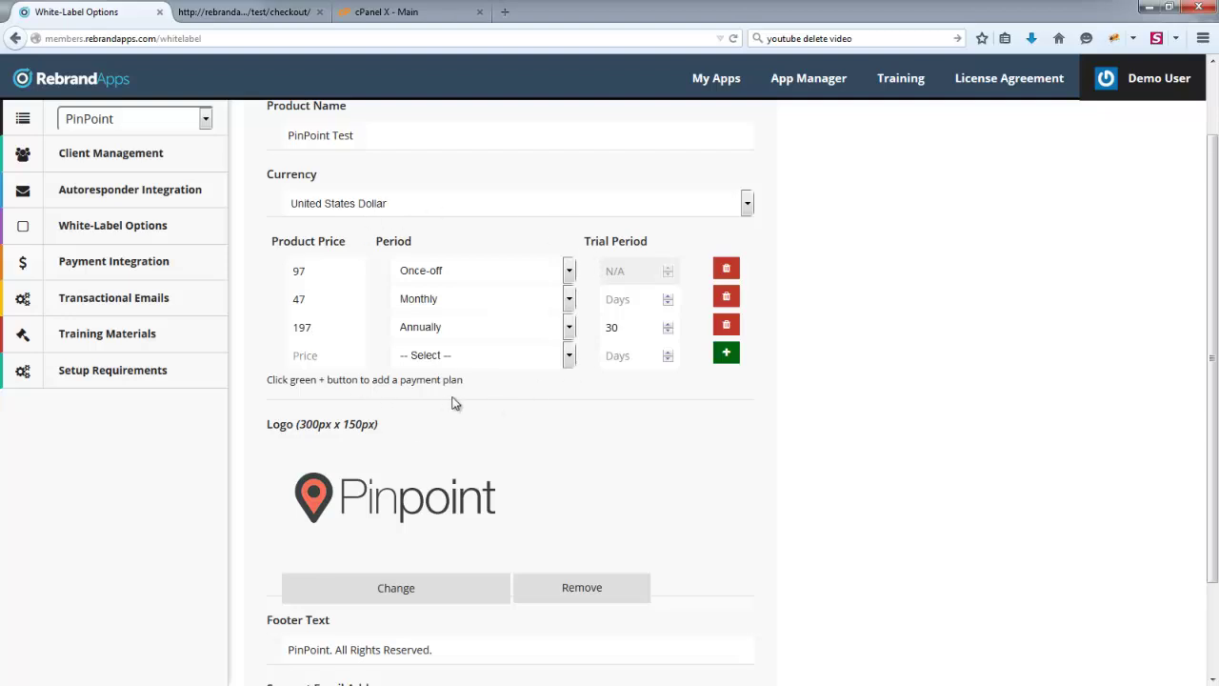
scroll(868, 380, "down", 3)
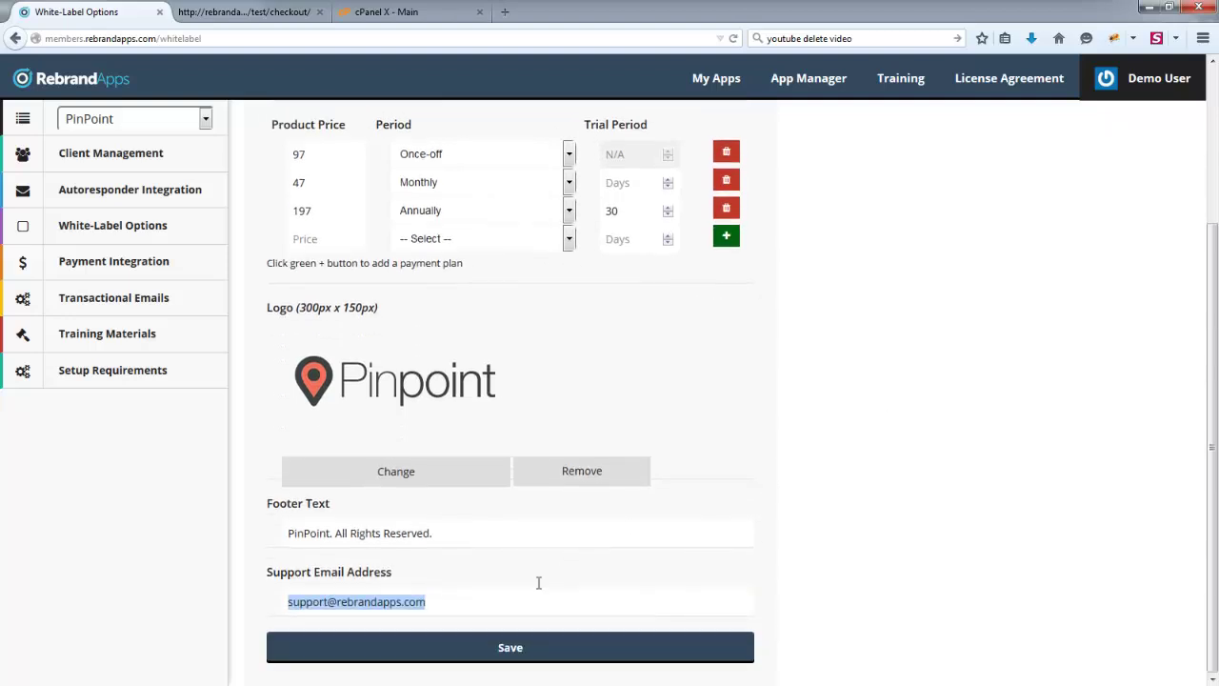
left_click(492, 652)
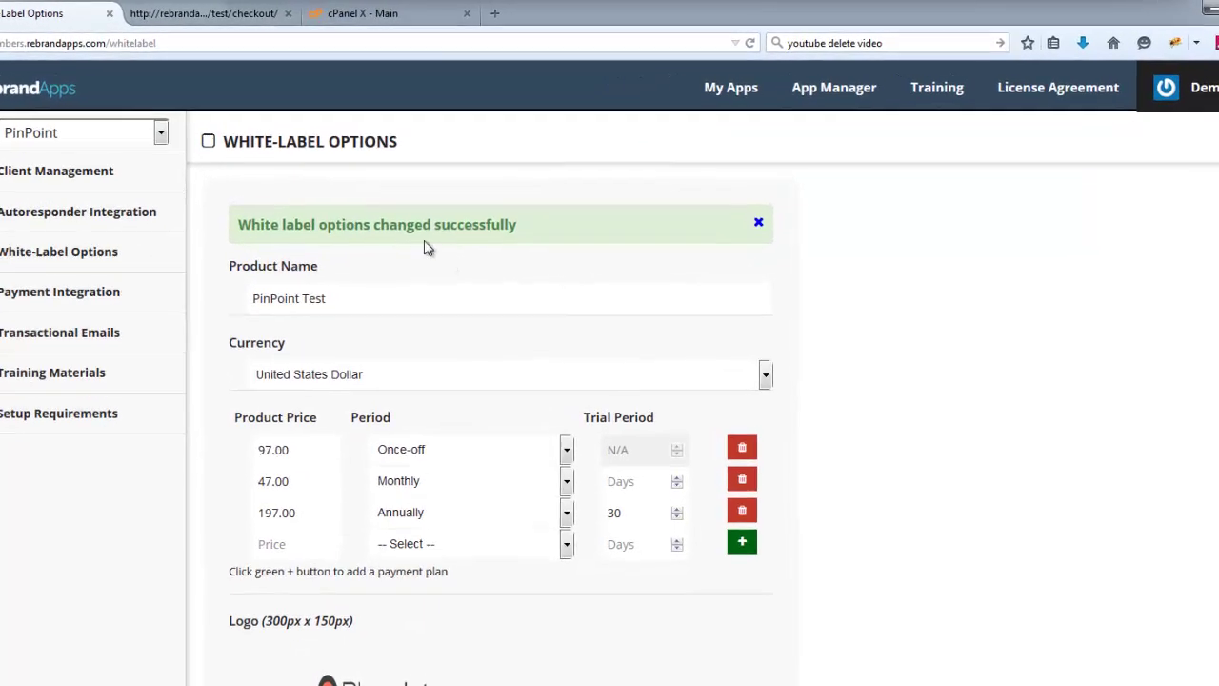
- Reload the checkout page, which now only warns about a missing payment gateway
left_click(191, 14)
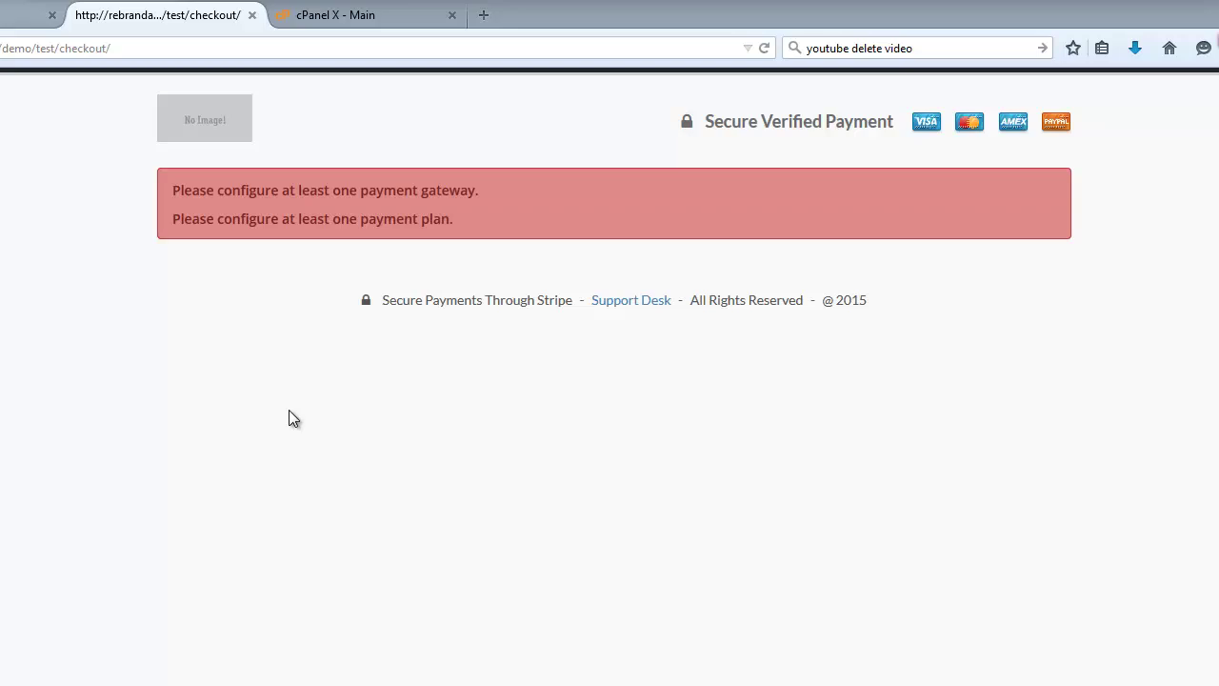
key("F5")
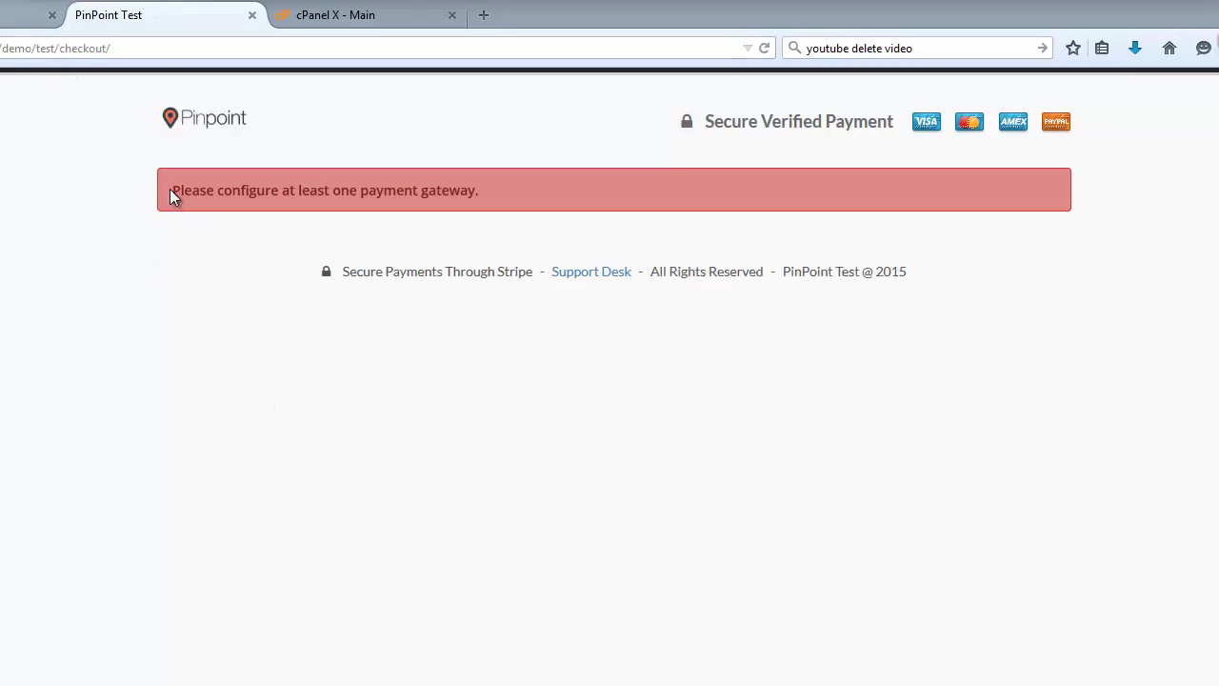
left_click_drag(170, 188, 562, 192)
left_click(560, 192)
- Remove checkout from the address to load the app's sign-in page
left_click_drag(59, 48, 221, 41)
key("BackSpace")
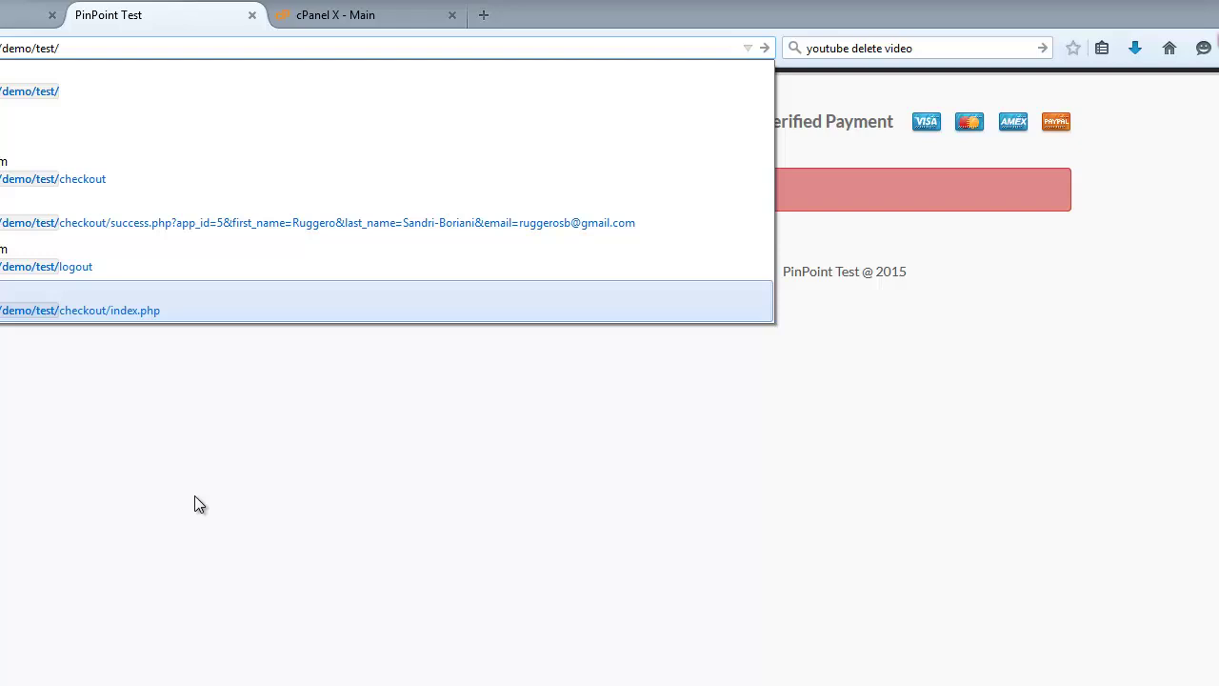
left_click(196, 503)
left_click(98, 48)
key("Return")
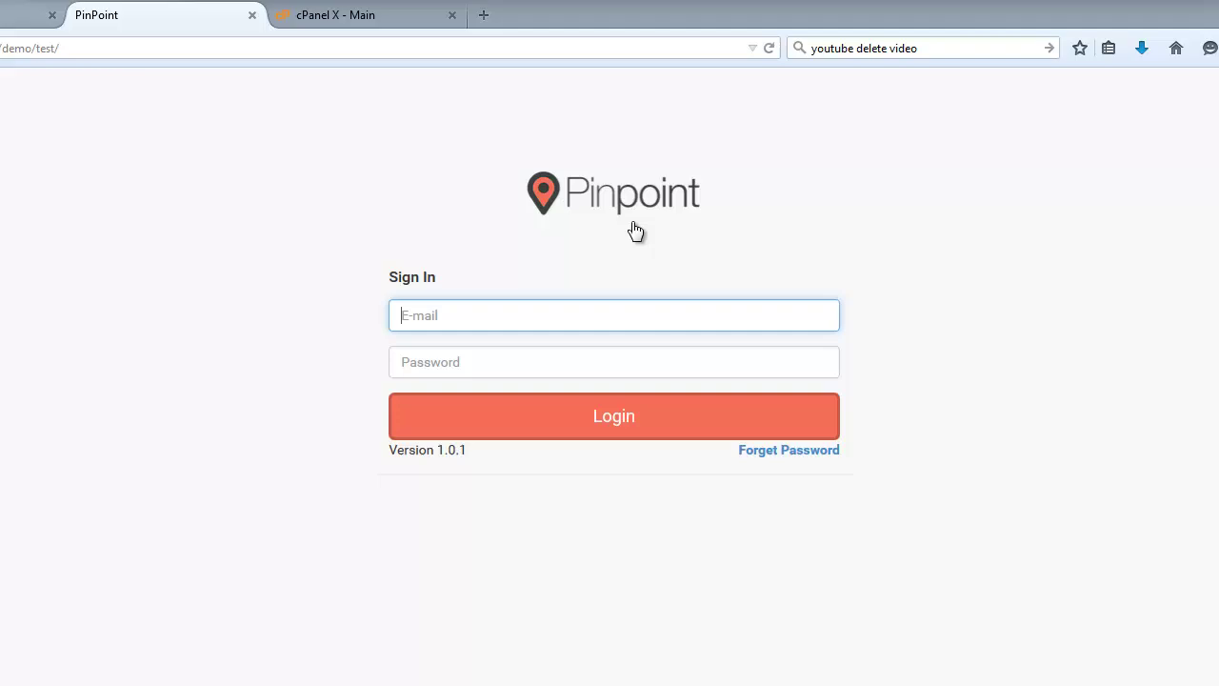
- Sign in with the suggested login e-mail and check the product name in the footer
type("demo")
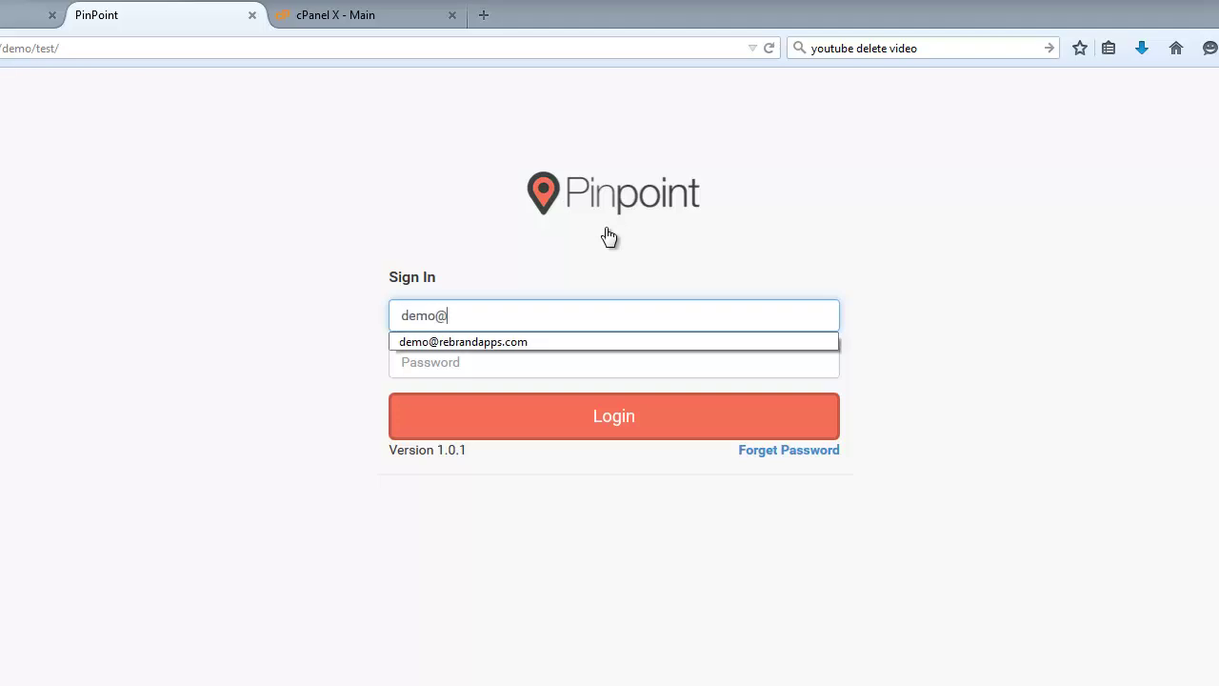
type("@")
key("Down")
key("Return")
key("Tab")
key("Return")
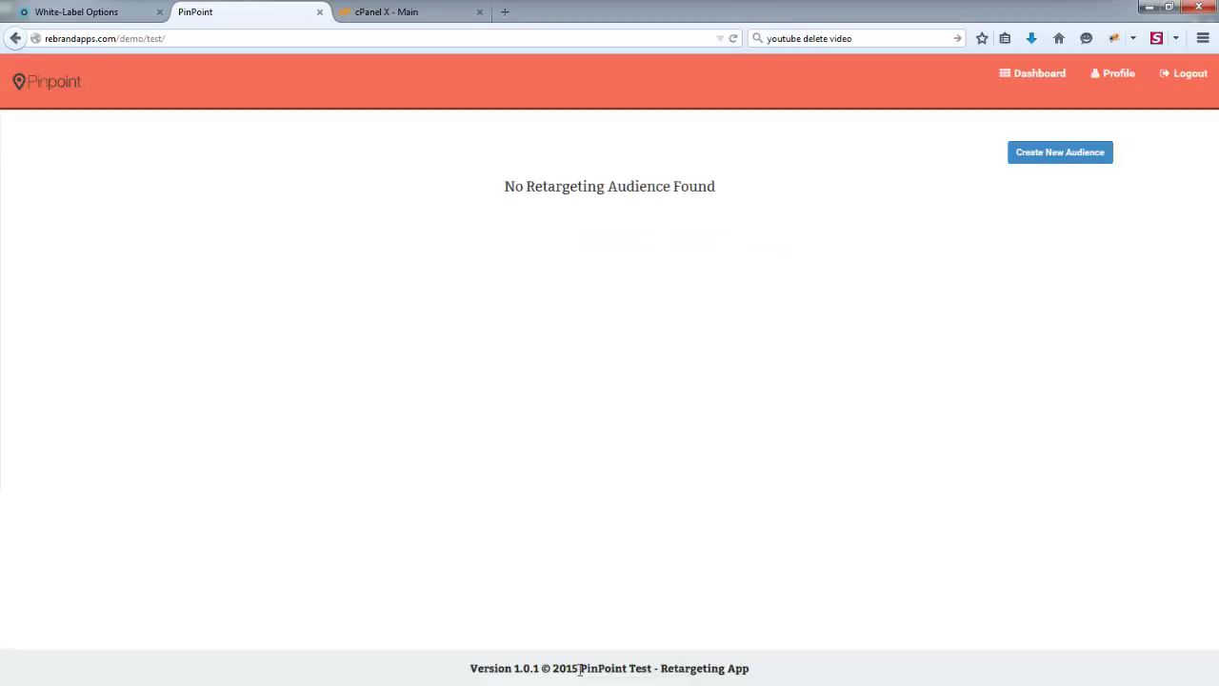
left_click_drag(580, 669, 656, 675)
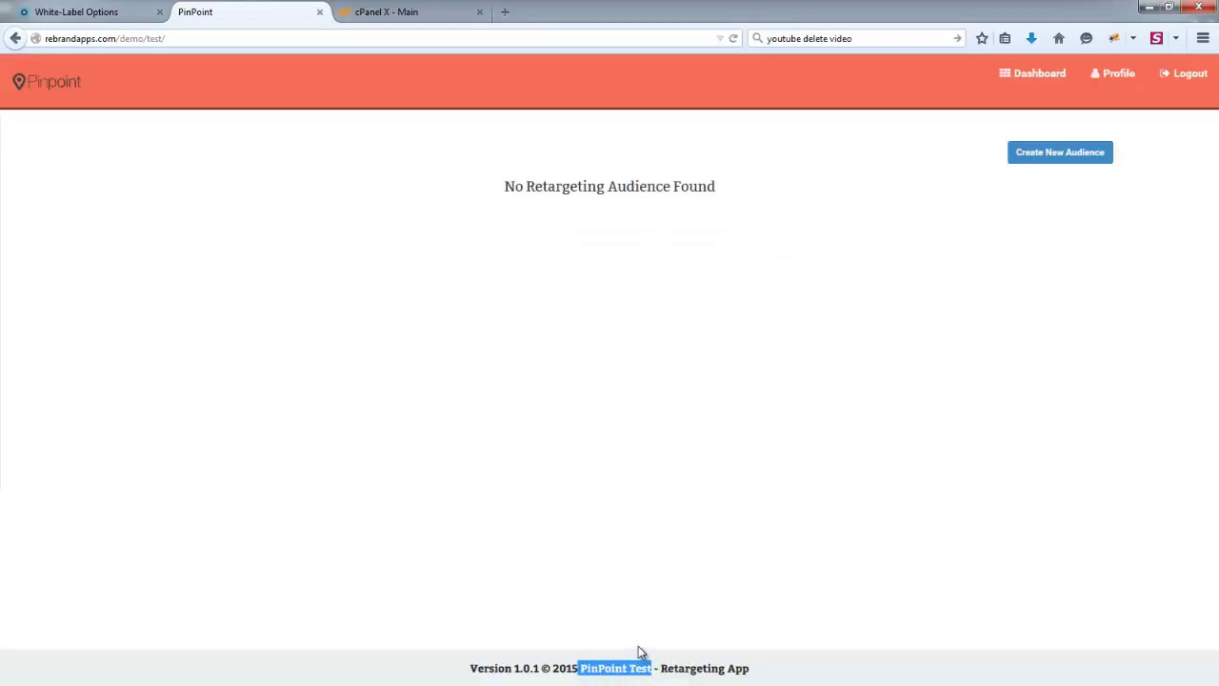
left_click(639, 651)
- Delete 'Test' from the Product Name so it reads PinPoint, and save
left_click(76, 12)
left_click(360, 266)
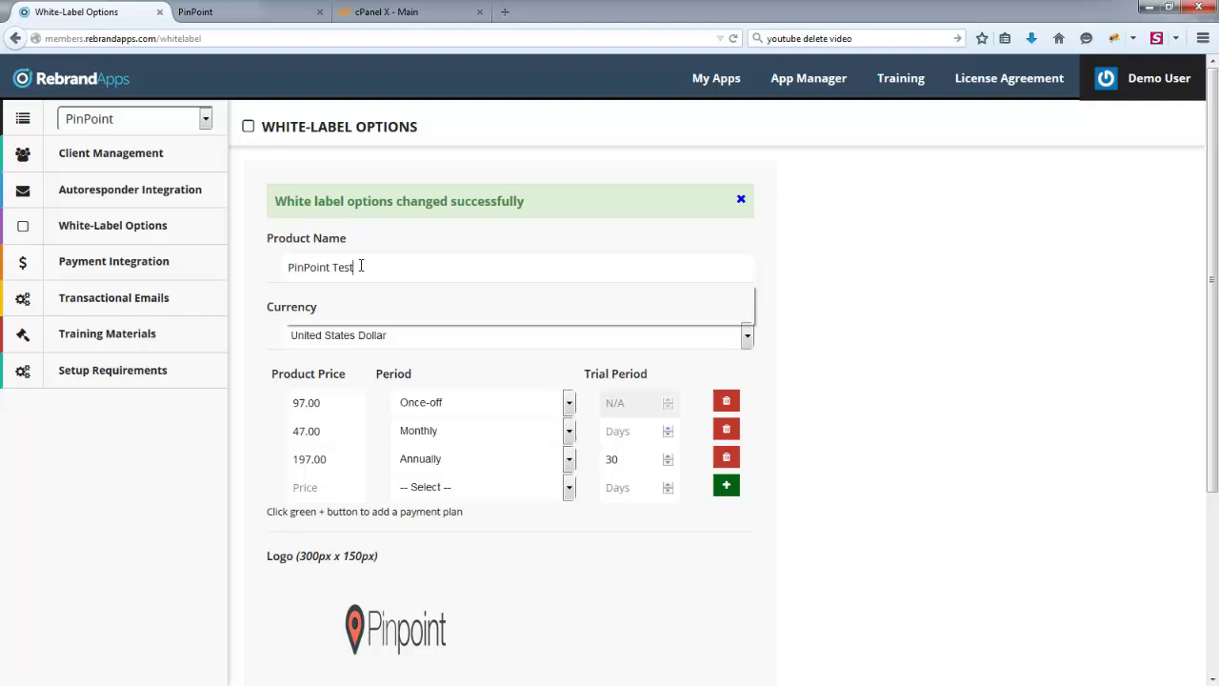
key("BackSpace")
key("BackSpace")
key("BackSpace")
key("BackSpace")
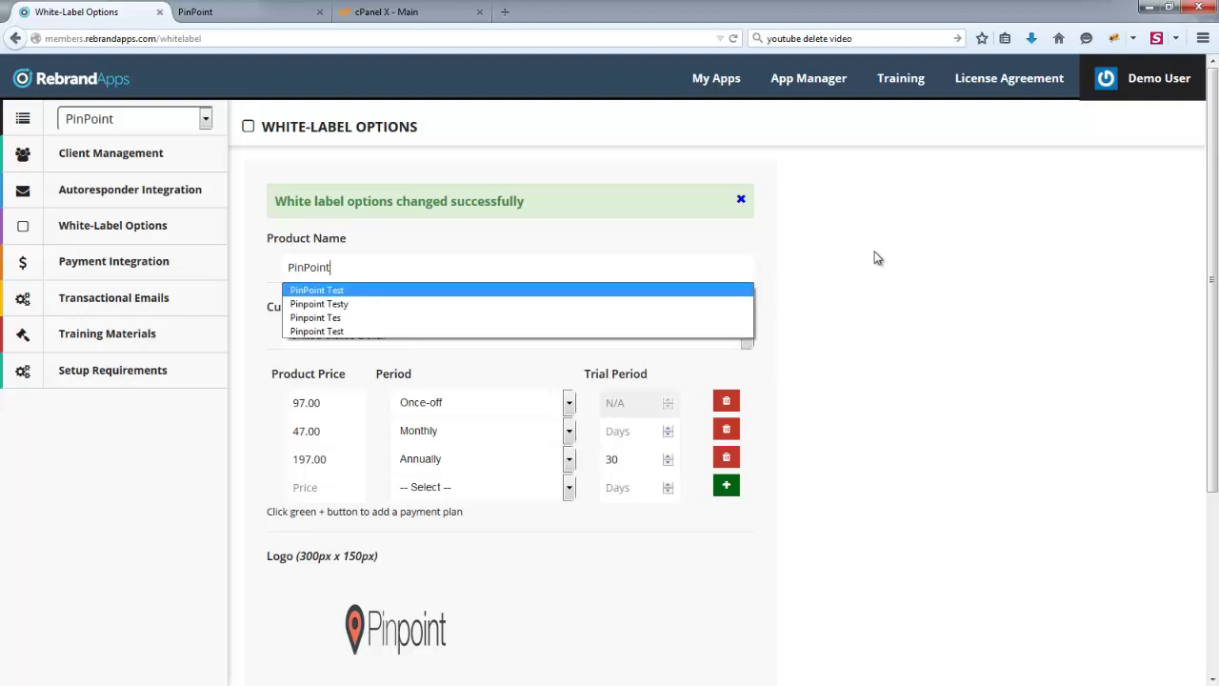
scroll(857, 314, "down", 3)
left_click(484, 650)
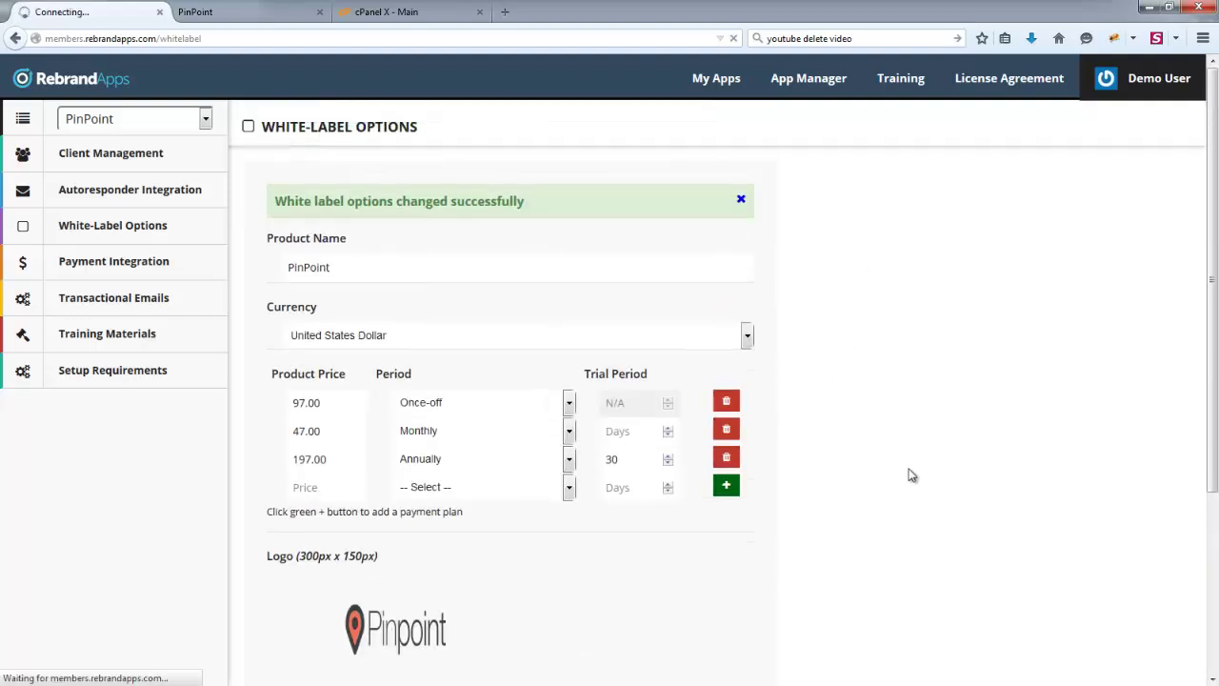
- Reload the PinPoint app and confirm the footer reads 'PinPoint - Retargeting App'
left_click(240, 8)
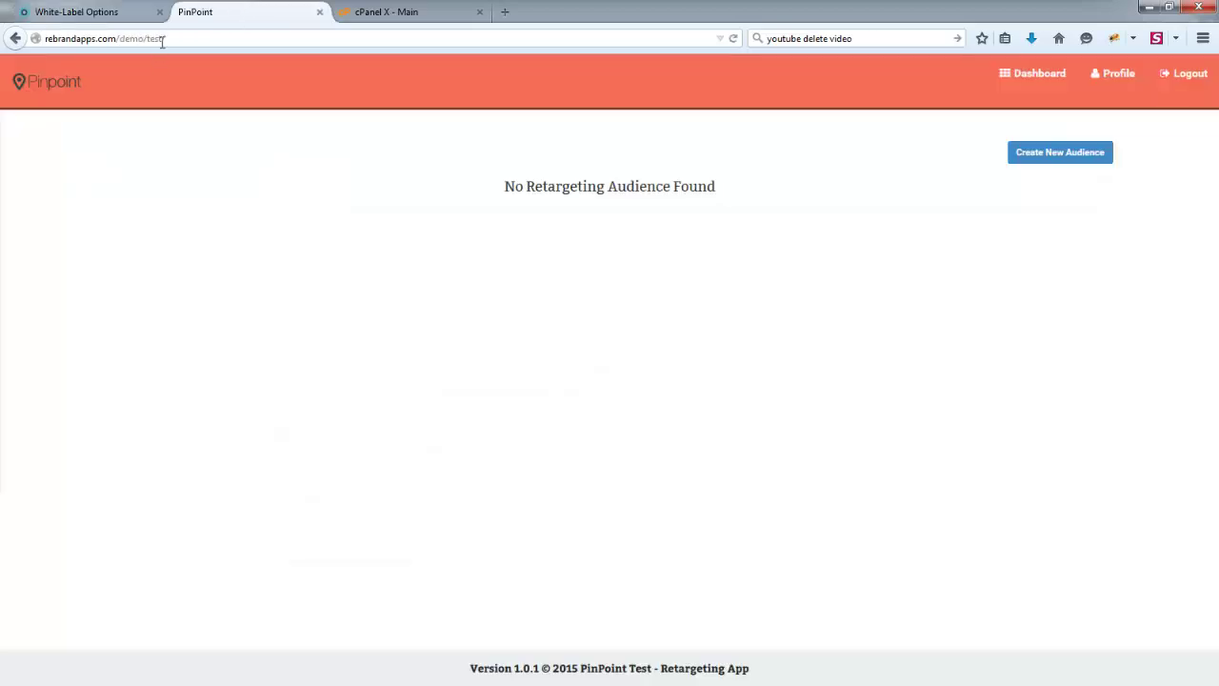
left_click(197, 38)
key("Return")
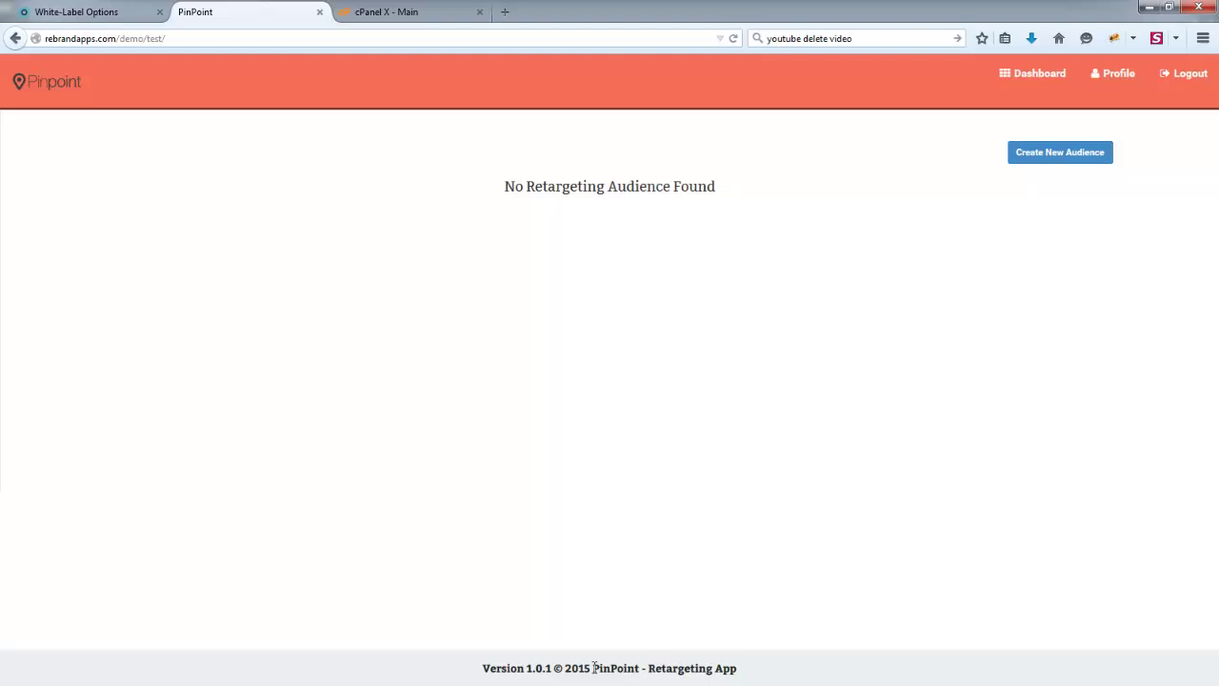
left_click_drag(594, 668, 641, 670)
left_click(673, 645)
left_click(120, 9)
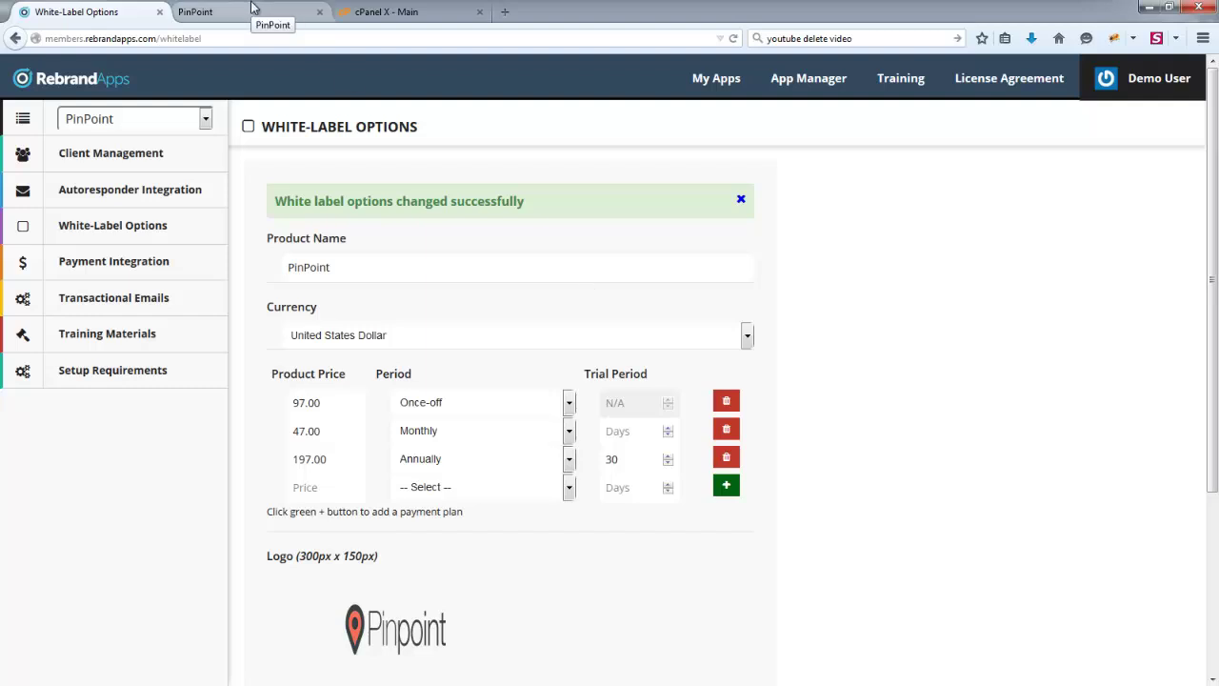
left_click(253, 8)
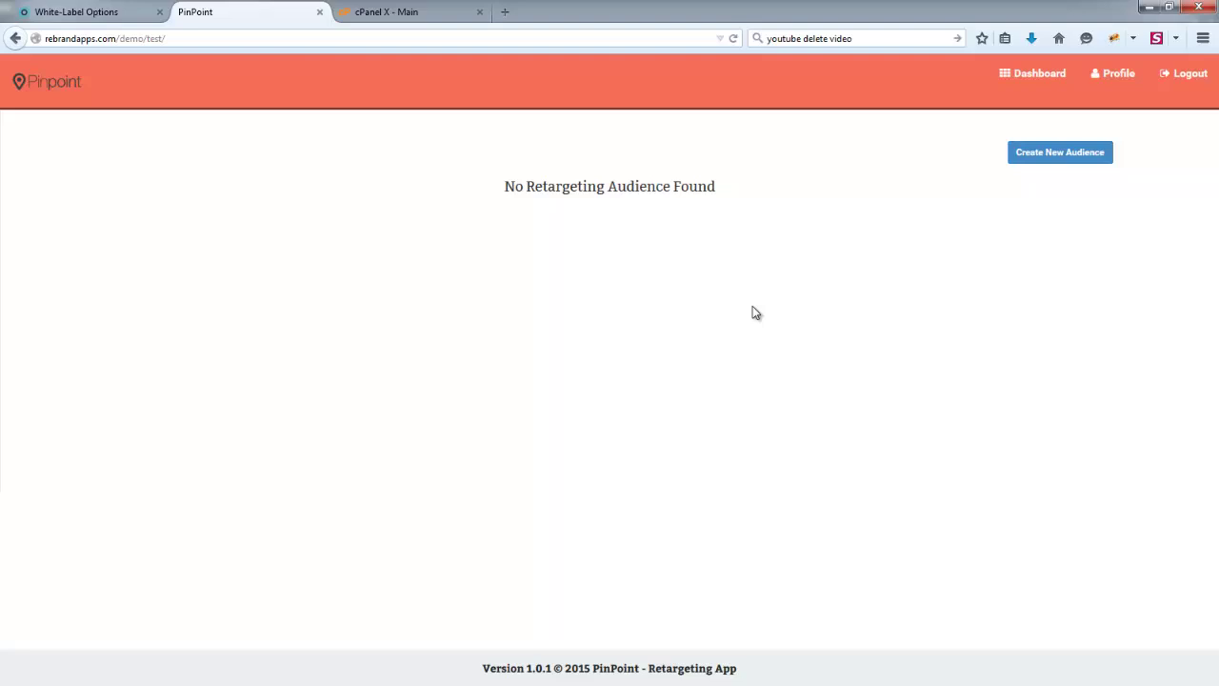
- Enter the PayPal account e-mail in the Paypal Integration field of PinPoint's Payment Integration and save it
left_click(37, 11)
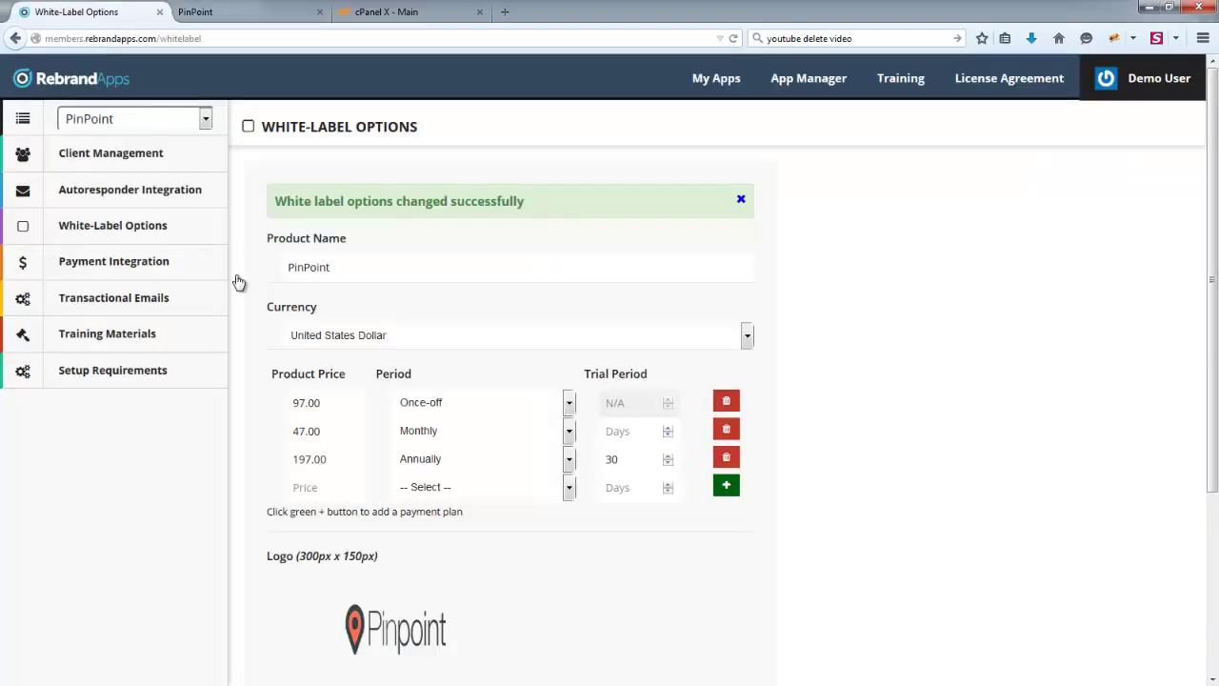
left_click(137, 271)
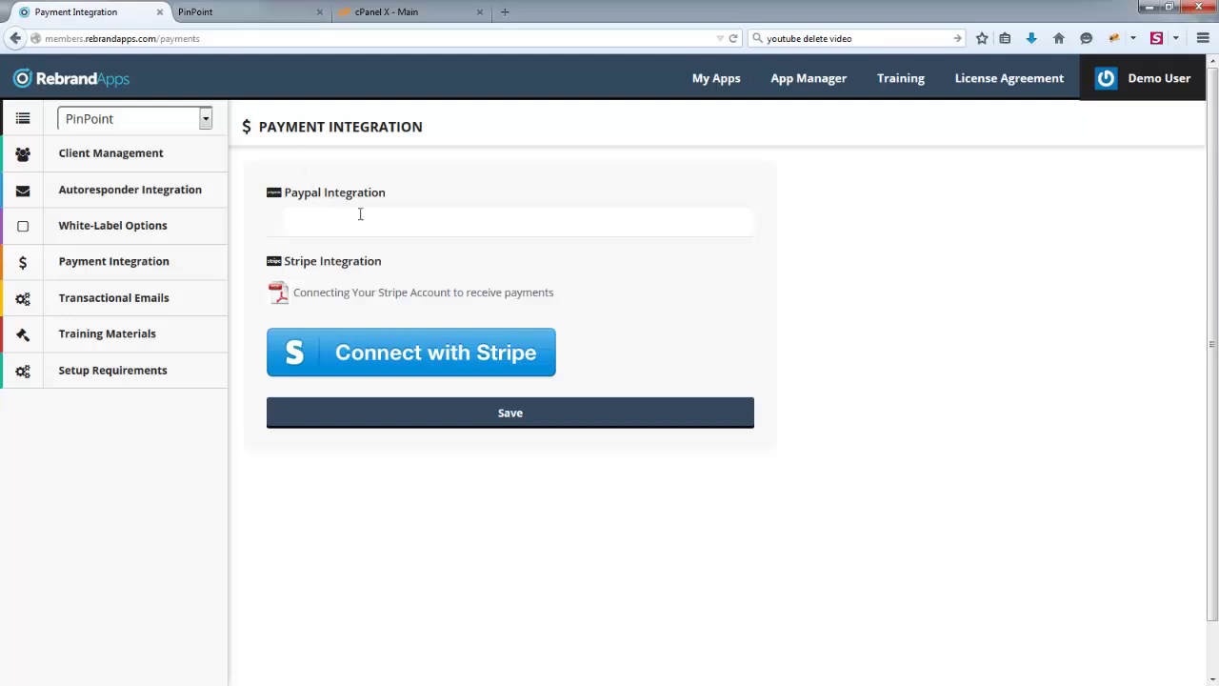
left_click_drag(435, 228, 249, 217)
left_click(428, 221)
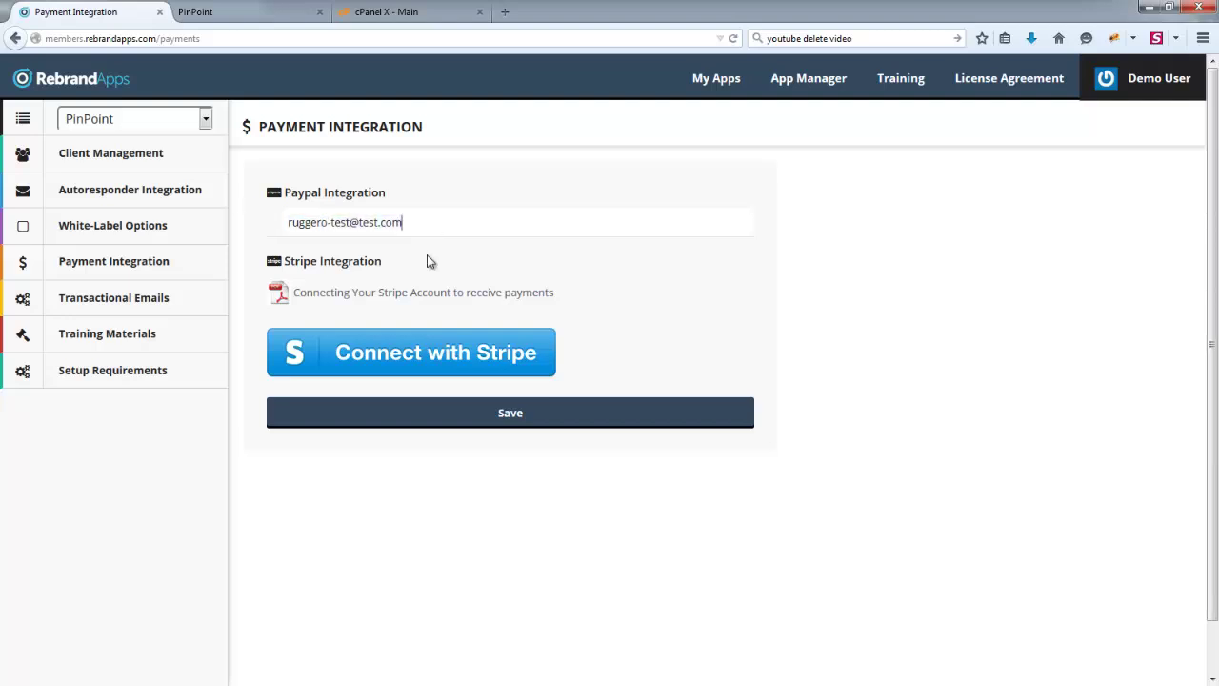
left_click(515, 418)
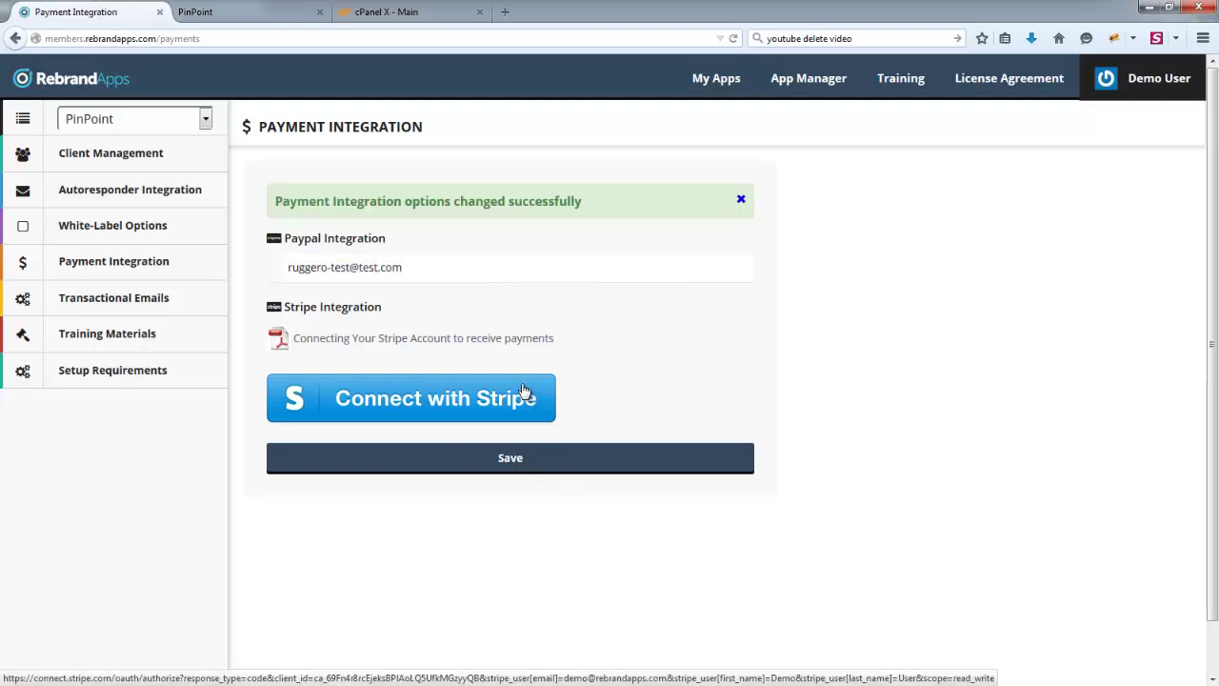
- Load PinPoint's branded checkout page at /demo/test/checkout/
left_click(251, 8)
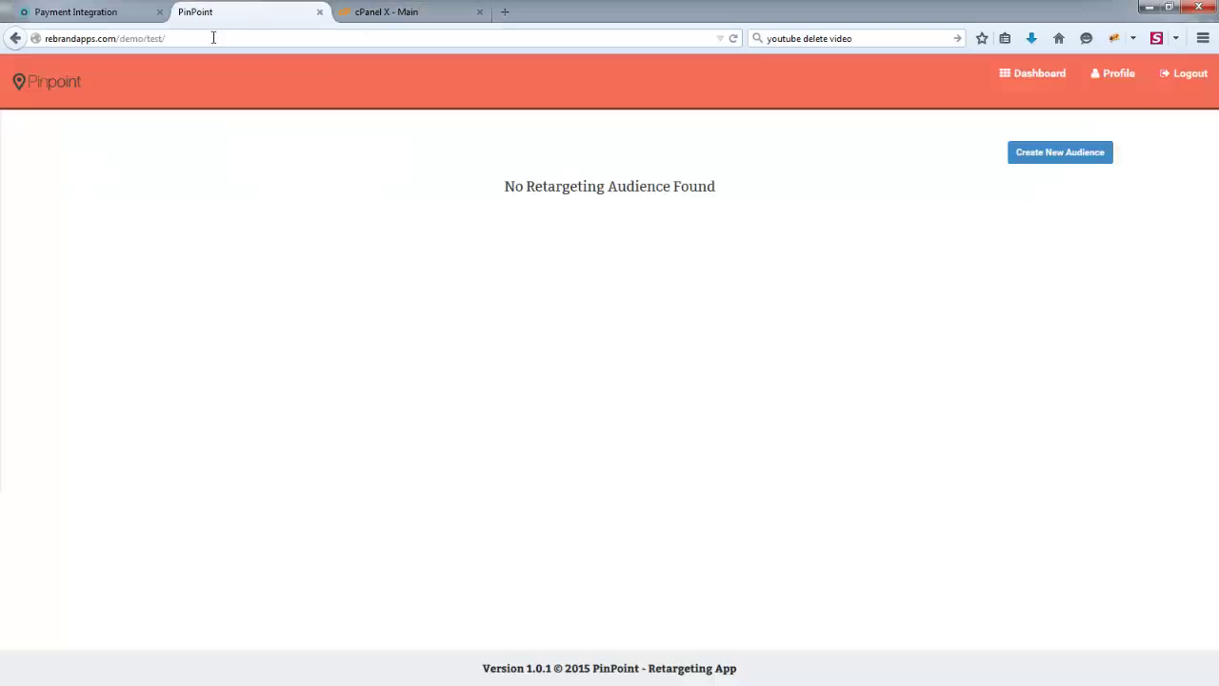
left_click(239, 36)
left_click(239, 36)
key("shift+Left")
key("shift+Left")
key("shift+Left")
key("shift+Left")
key("shift+Left")
key("shift+Left")
key("shift+Left")
key("shift+Left")
type("heckou")
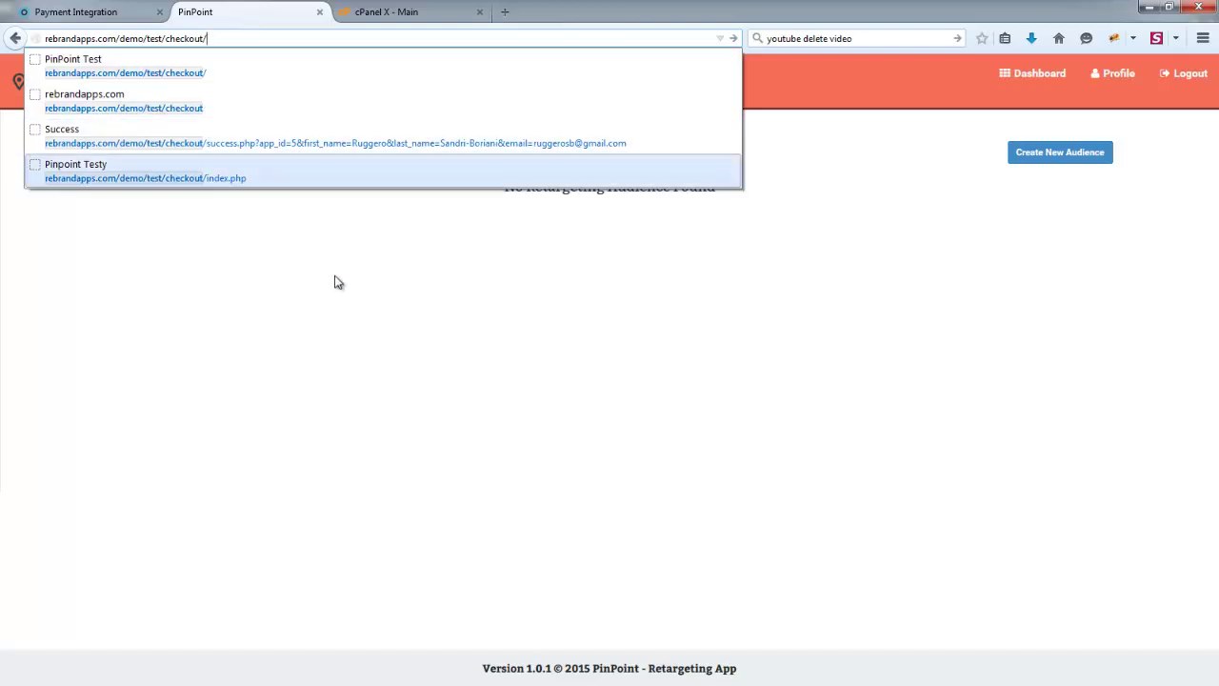
key("Return")
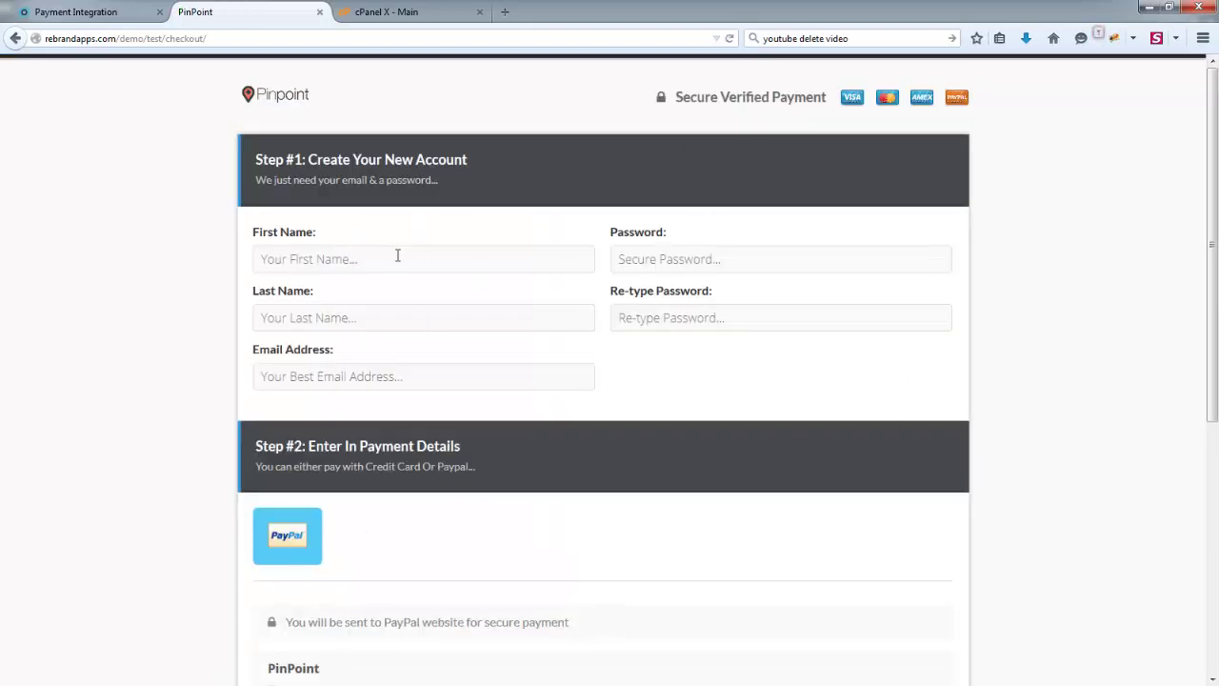
- Review the Once-off, Monthly and Annual plans, then return to RebrandApps White-Label Options
scroll(499, 253, "down", 5)
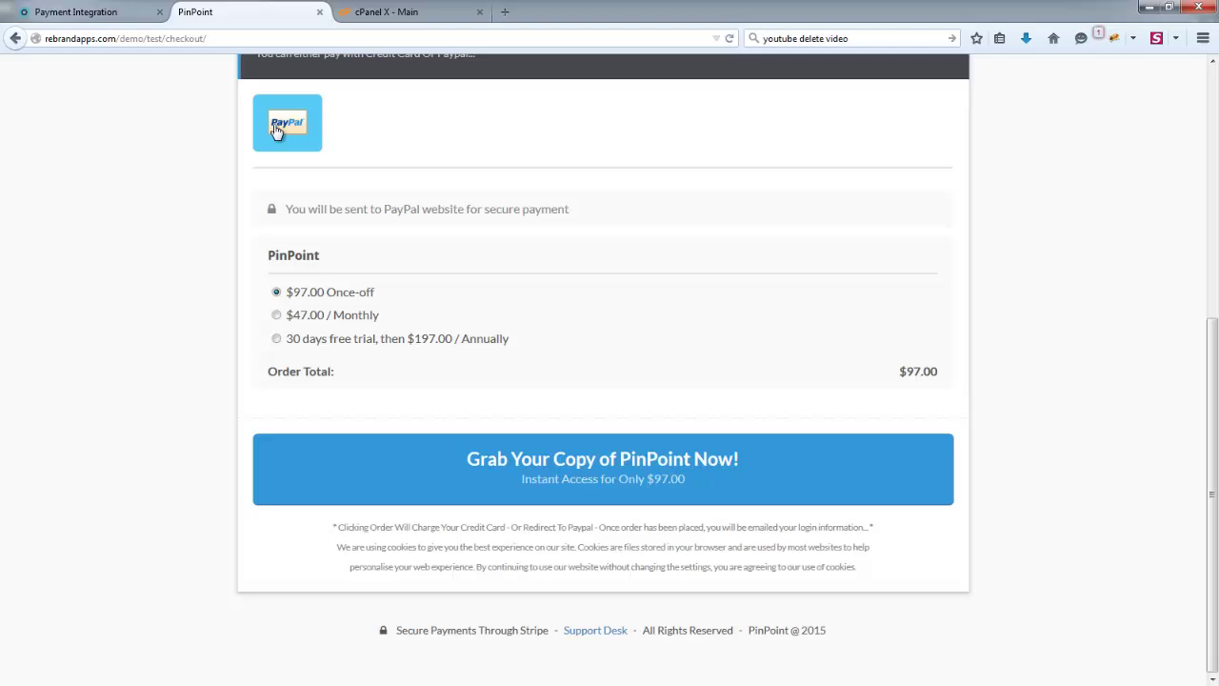
scroll(319, 282, "up", 1)
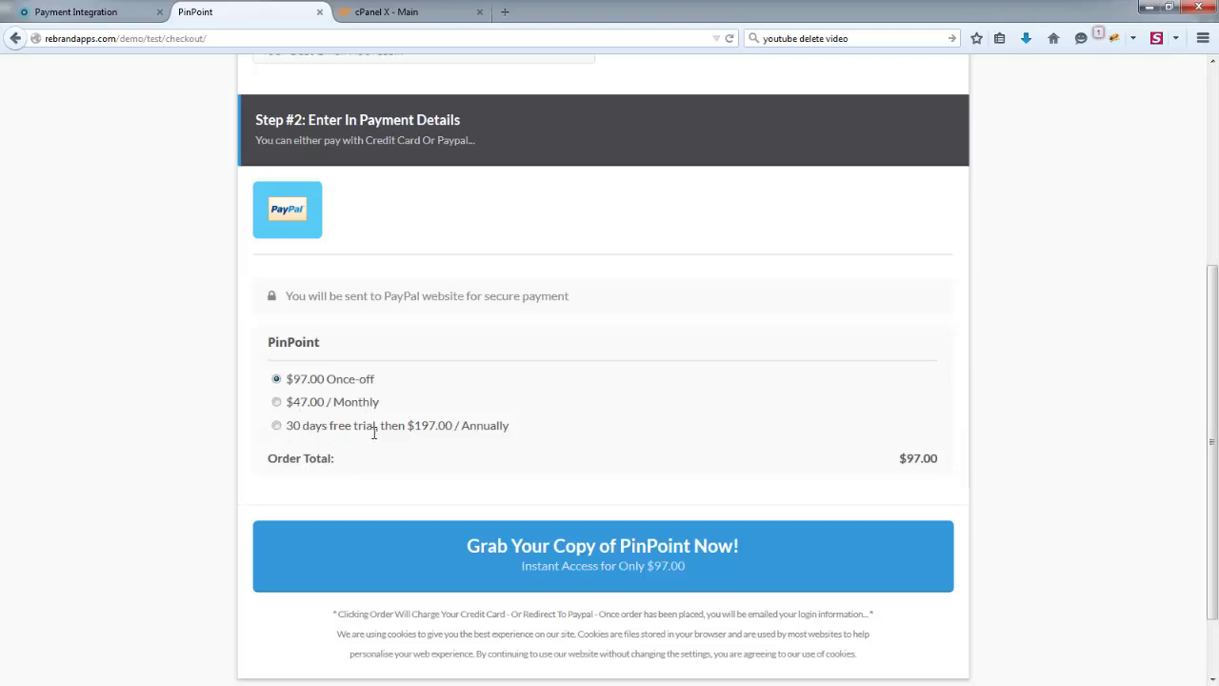
left_click(93, 13)
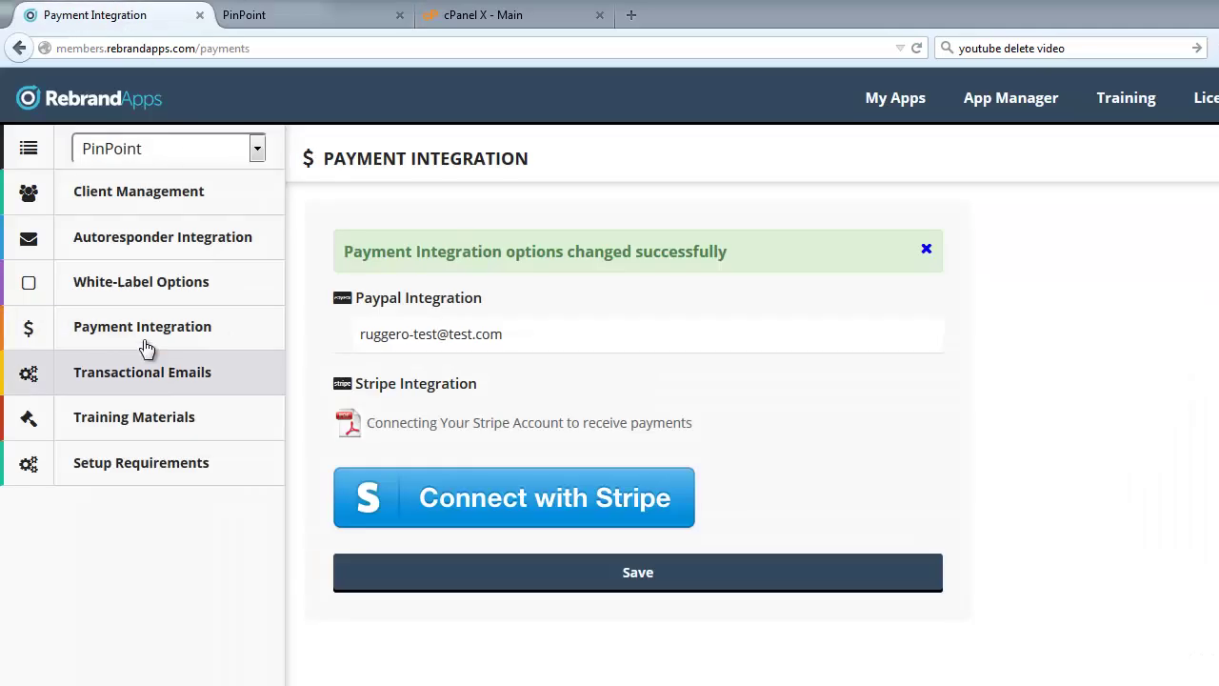
left_click(104, 283)
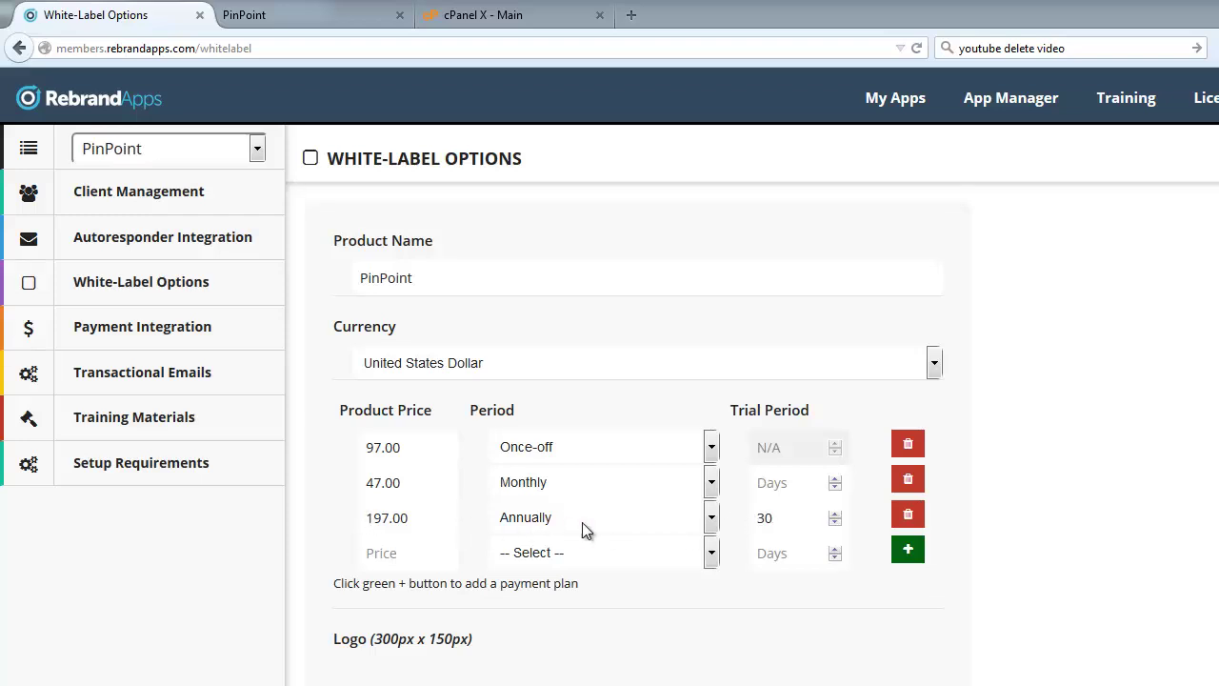
- Try each checkout plan to check the order total, finishing on $47.00 Monthly
left_click(274, 13)
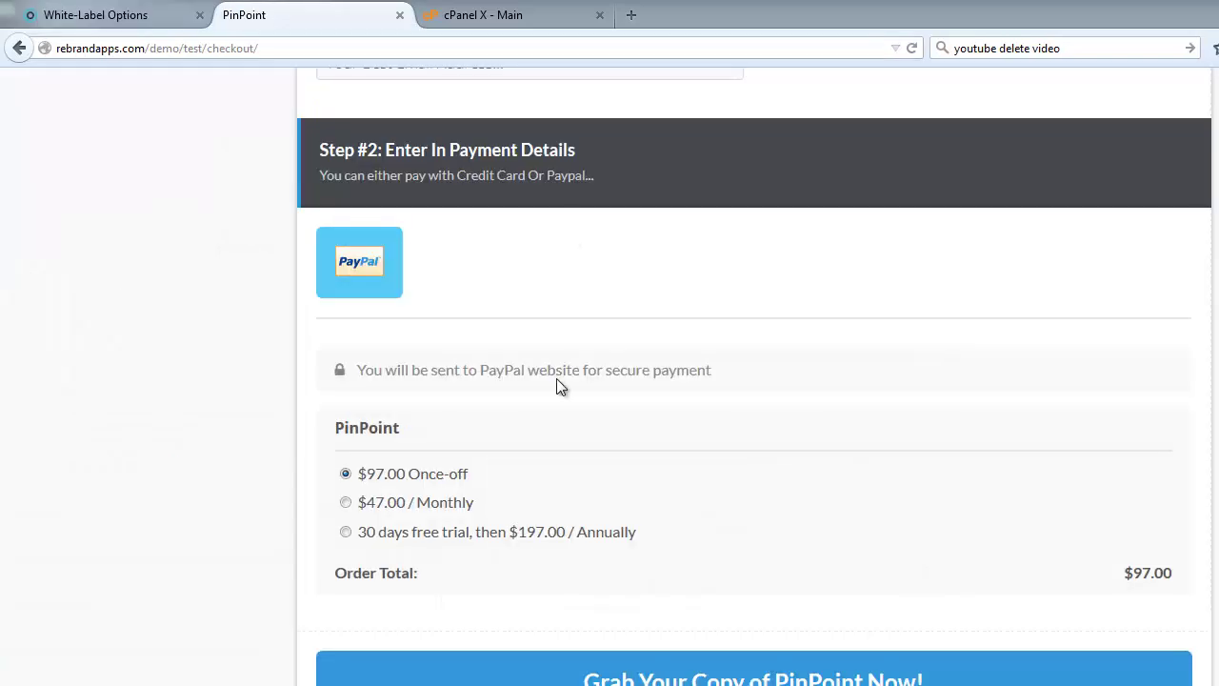
left_click(345, 532)
left_click(346, 501)
left_click(346, 473)
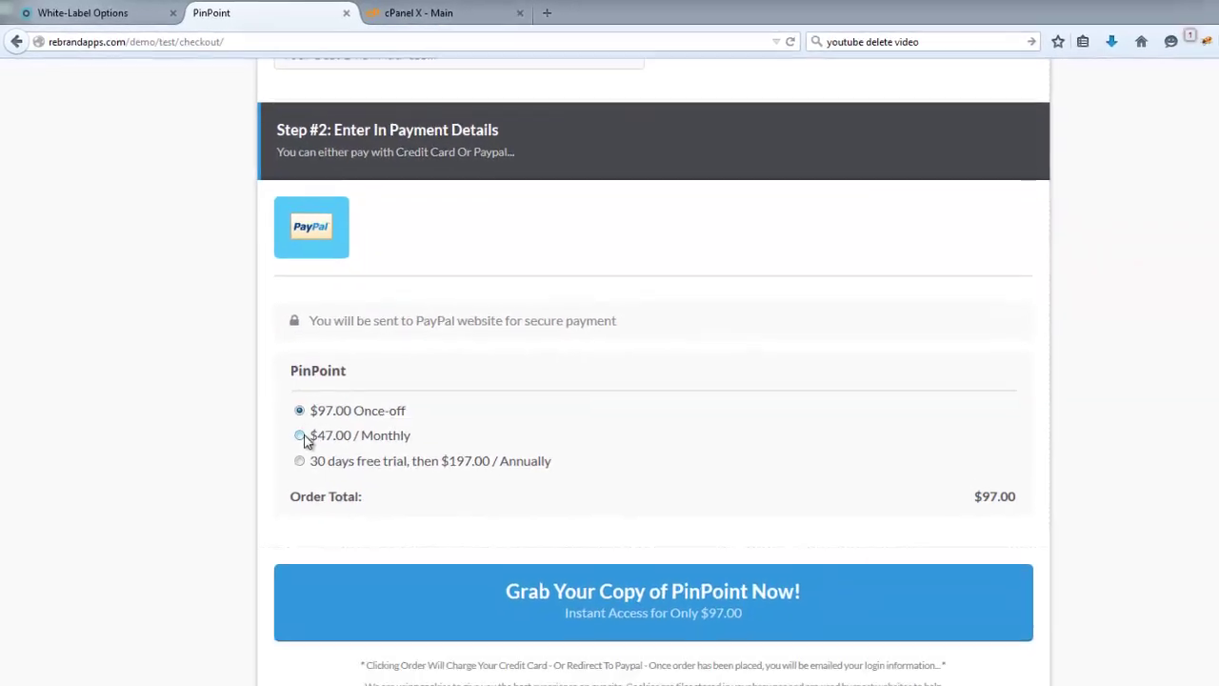
left_click(301, 436)
left_click(300, 461)
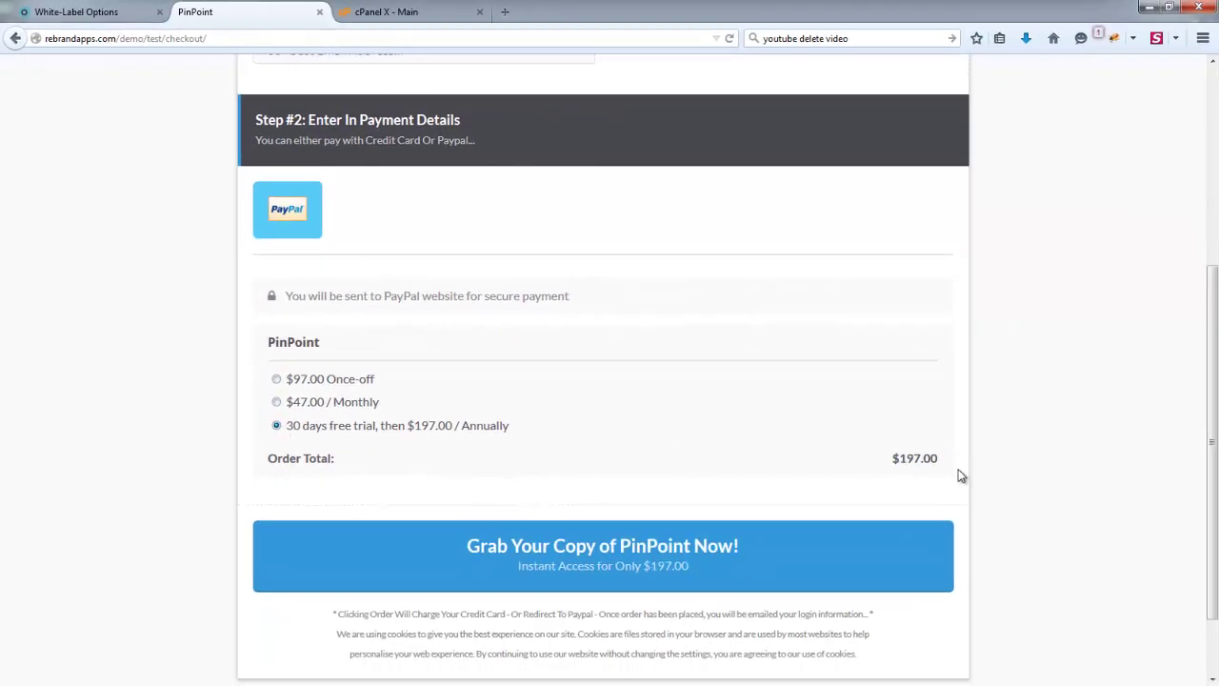
left_click(307, 401)
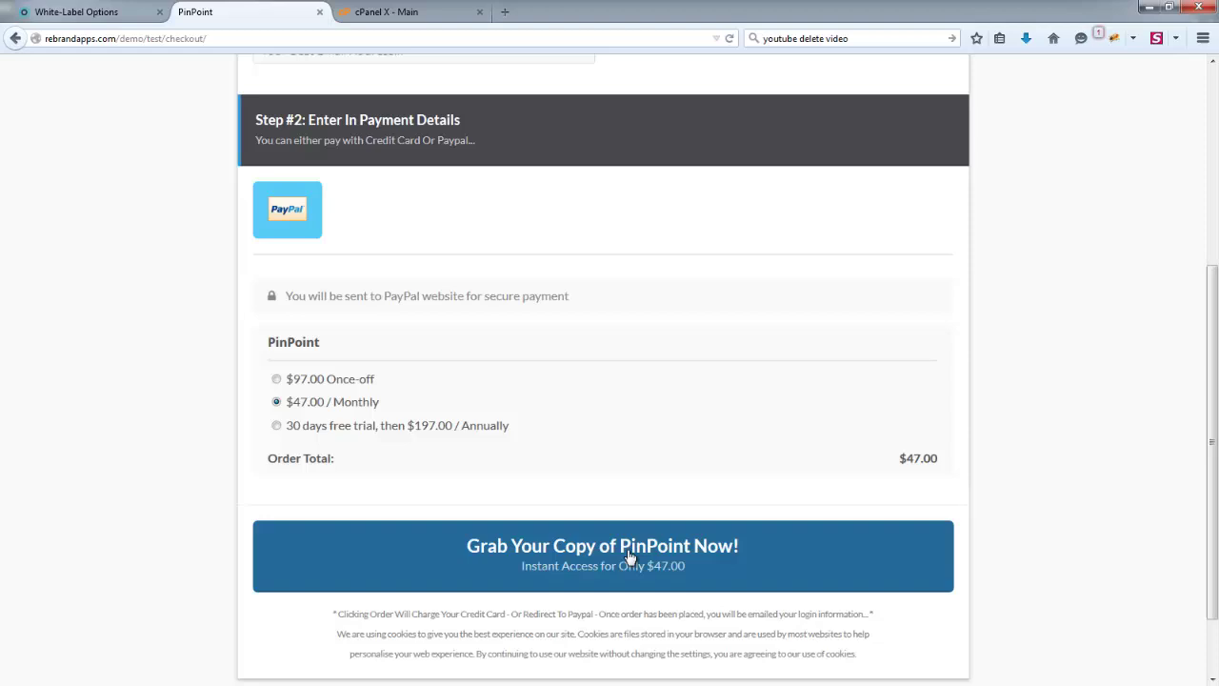
scroll(581, 400, "down", 3)
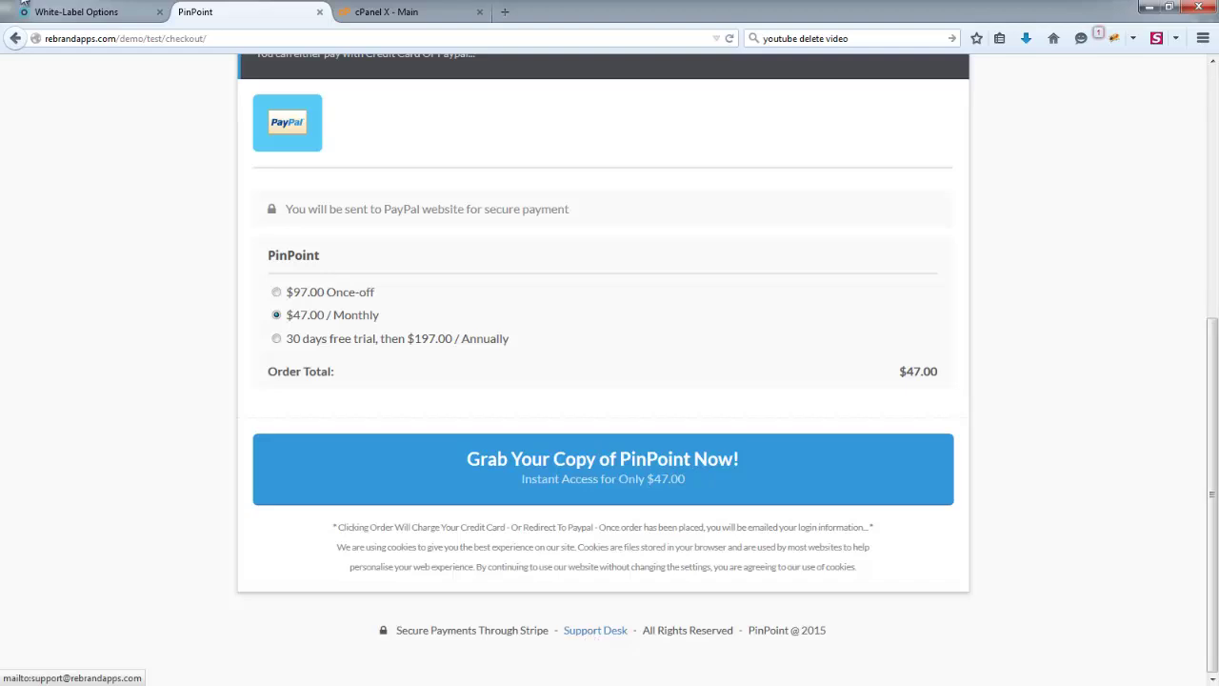
- Back in White-Label Options, select the whole Support Email Address
key("ctrl+shift+Tab")
scroll(495, 596, "down", 2)
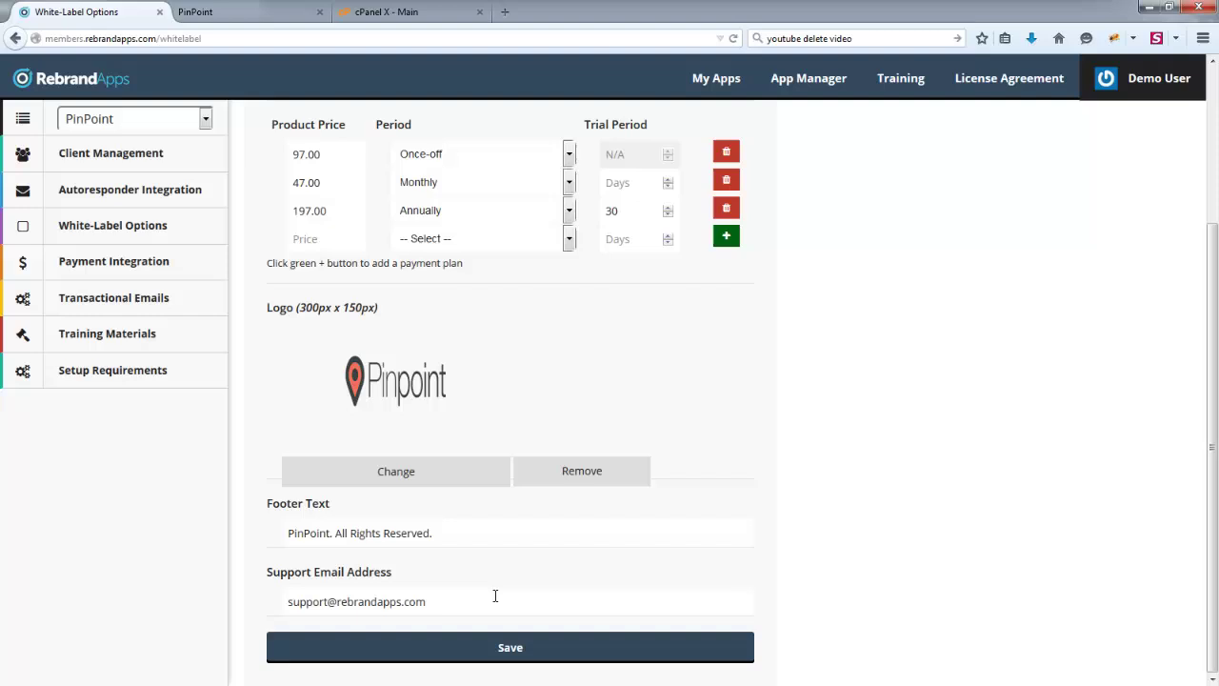
left_click_drag(466, 605, 269, 650)
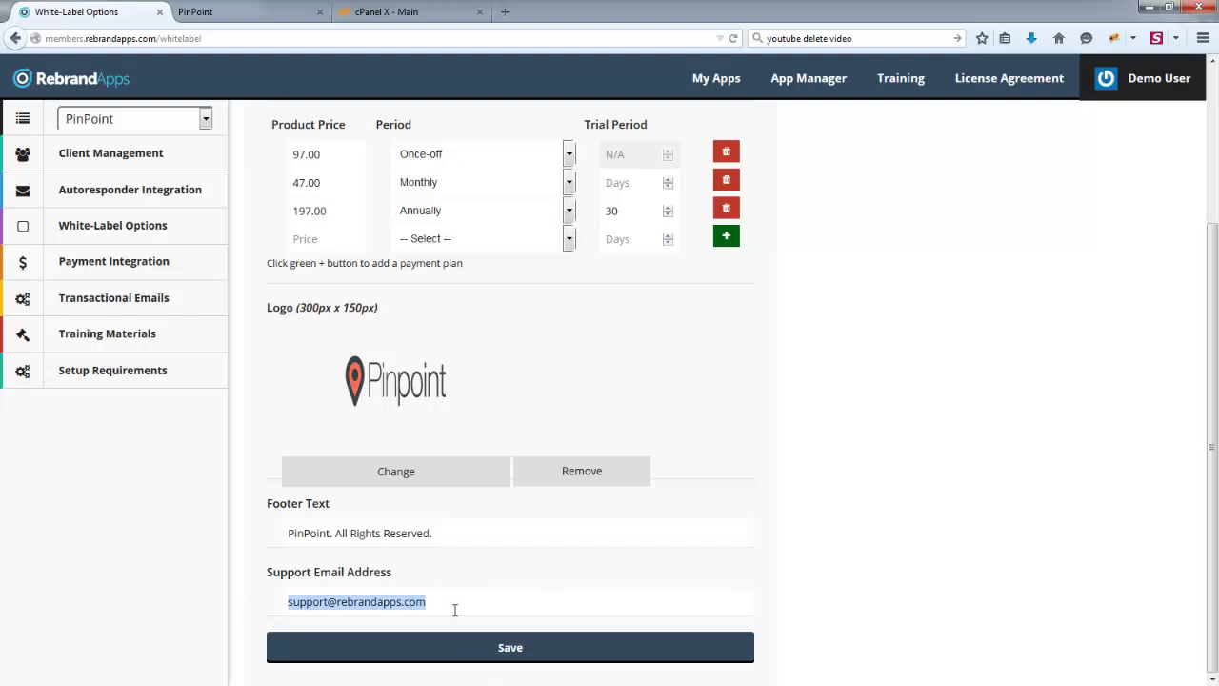